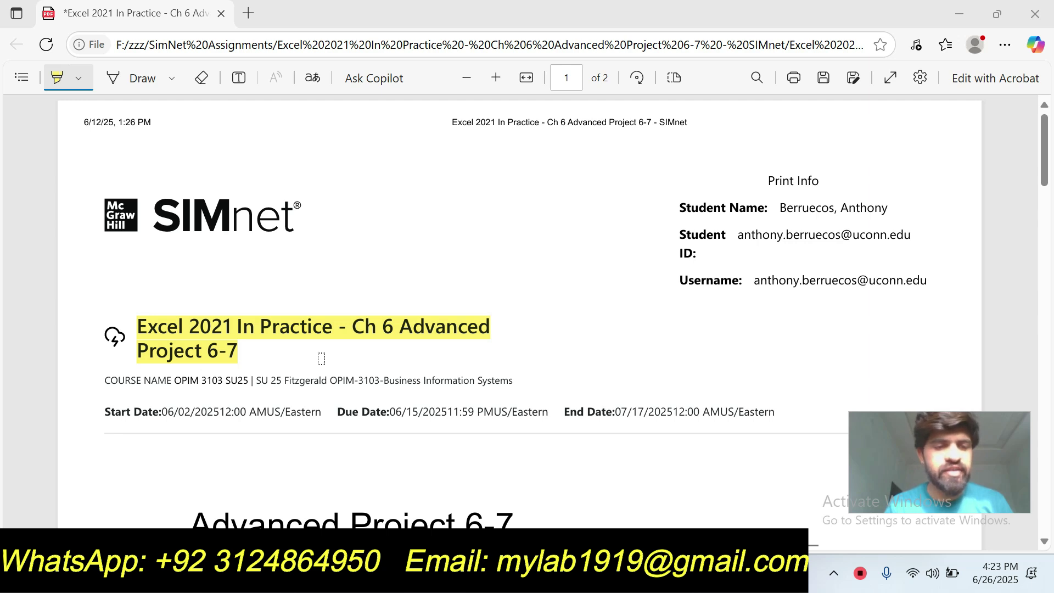
- Scroll down the PDF and highlight the Advanced Project 6-7 heading in yellow
scroll(1051, 195, down, 3)
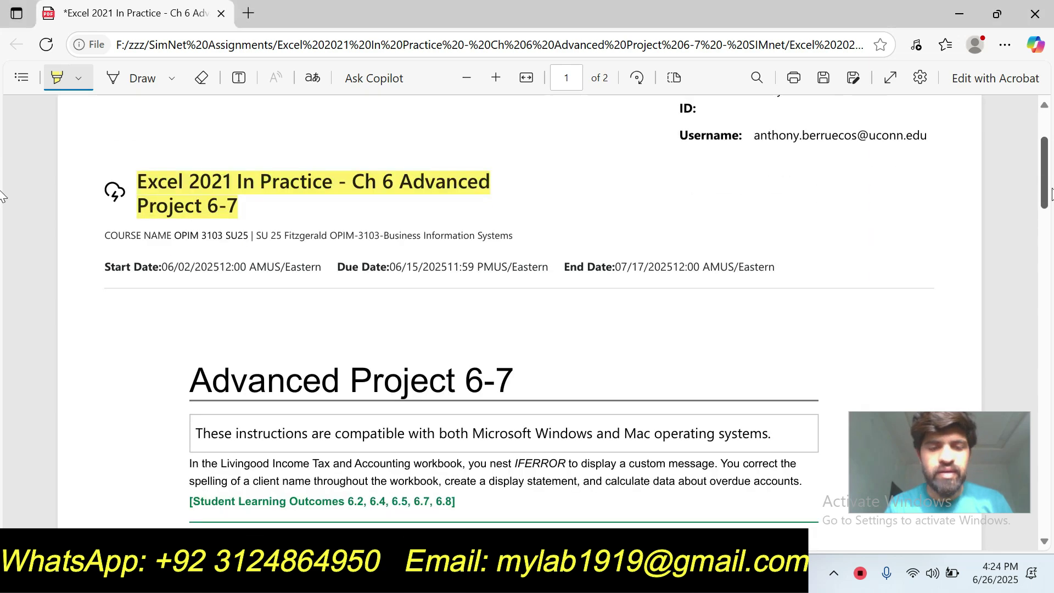
scroll(1051, 195, down, 2)
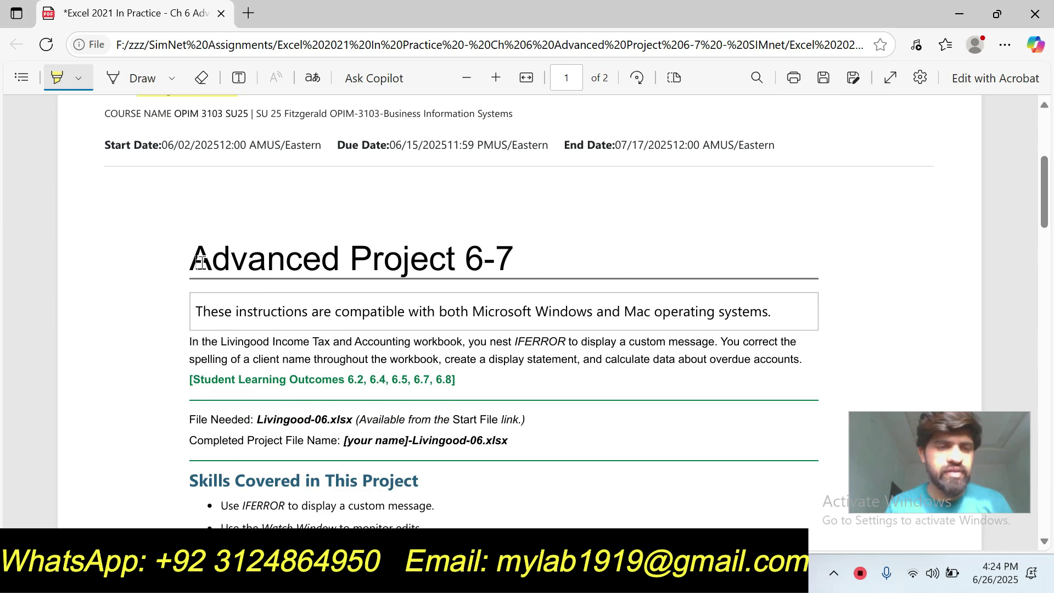
drag(191, 261, 511, 263)
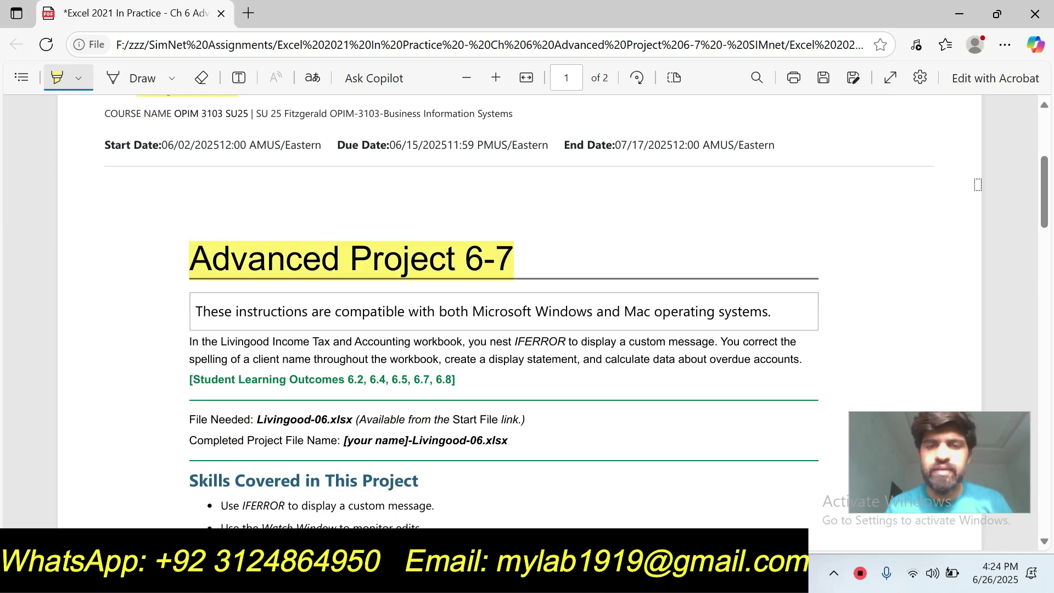
- Highlight the 'Steps to complete This Project' heading, its note, and step 1
scroll(2, 238, down, 5)
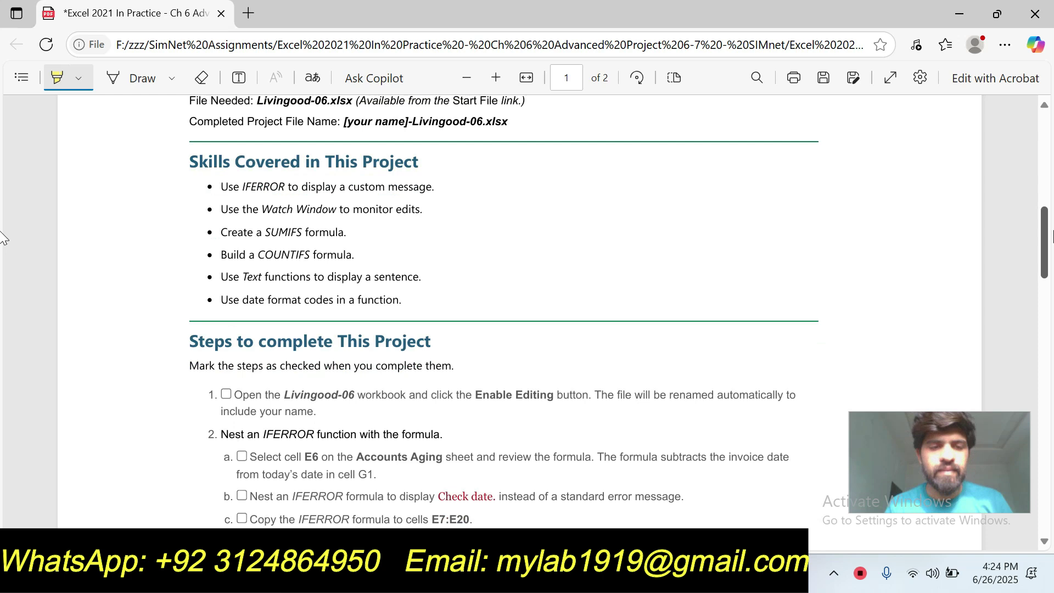
scroll(2, 237, down, 2)
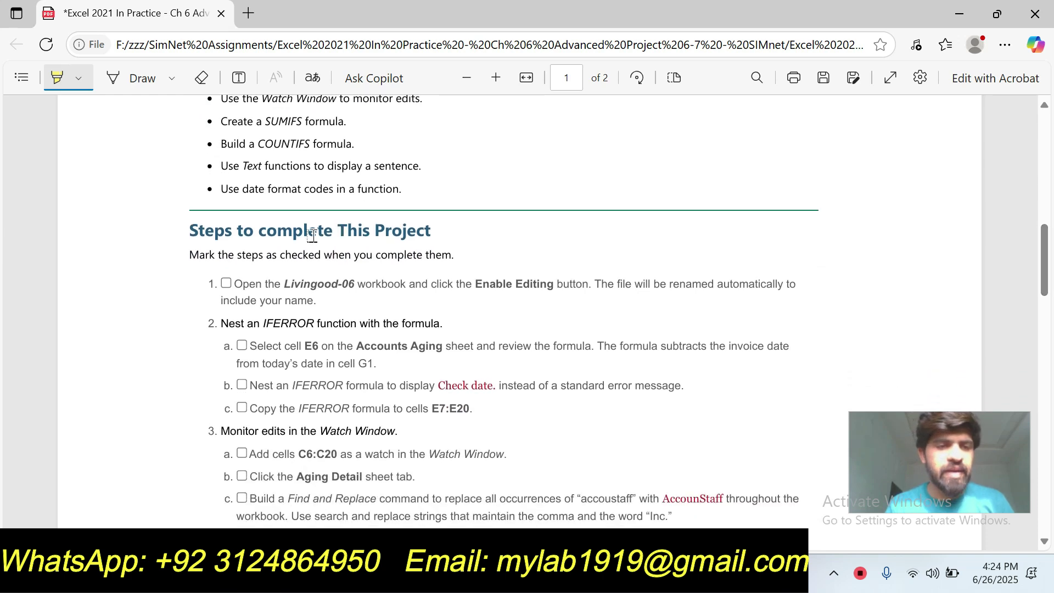
drag(188, 230, 428, 231)
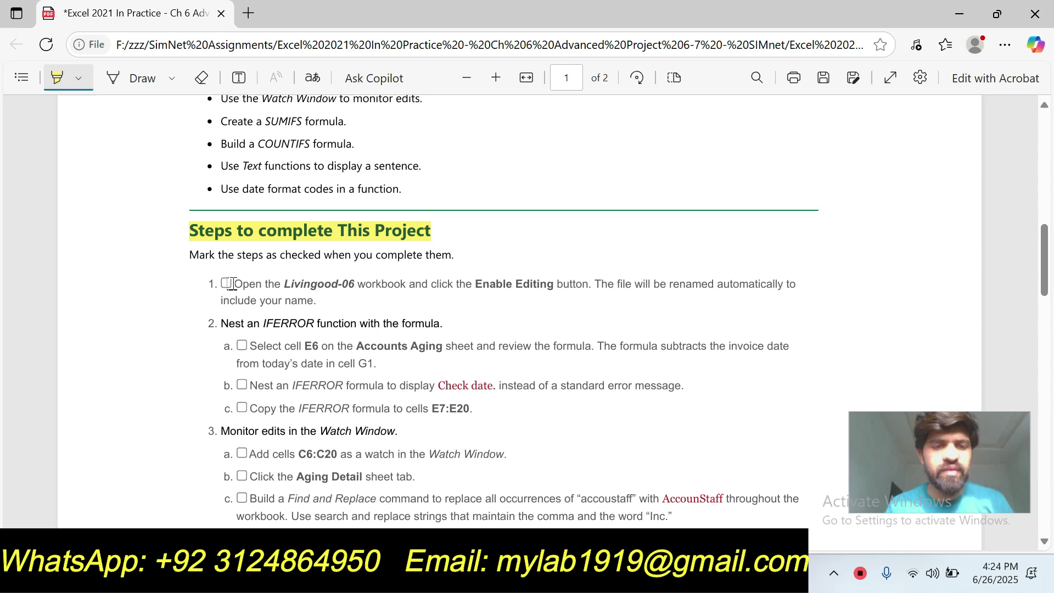
drag(190, 256, 454, 255)
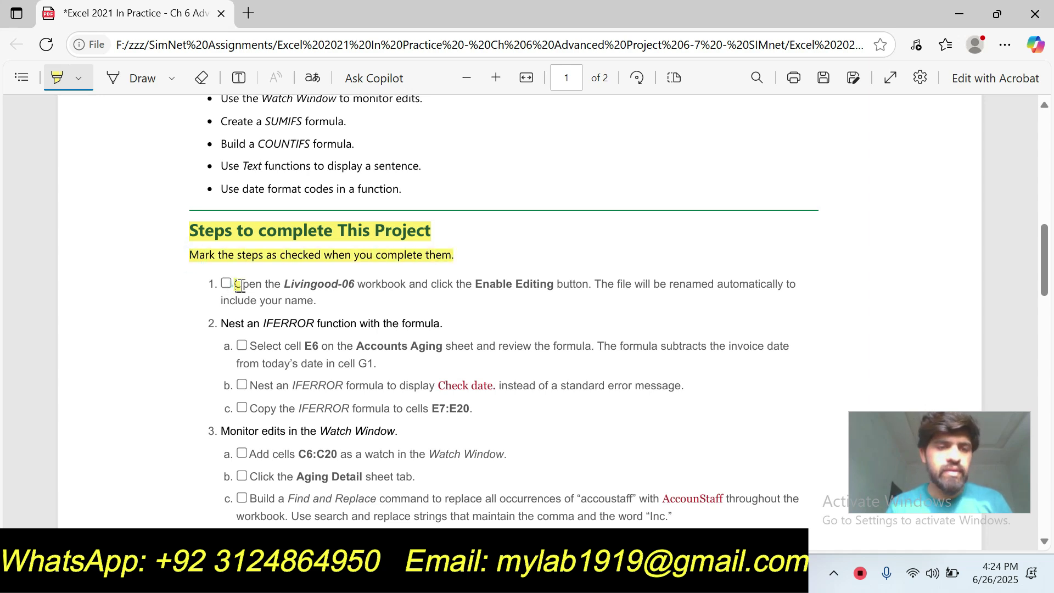
drag(236, 286, 315, 301)
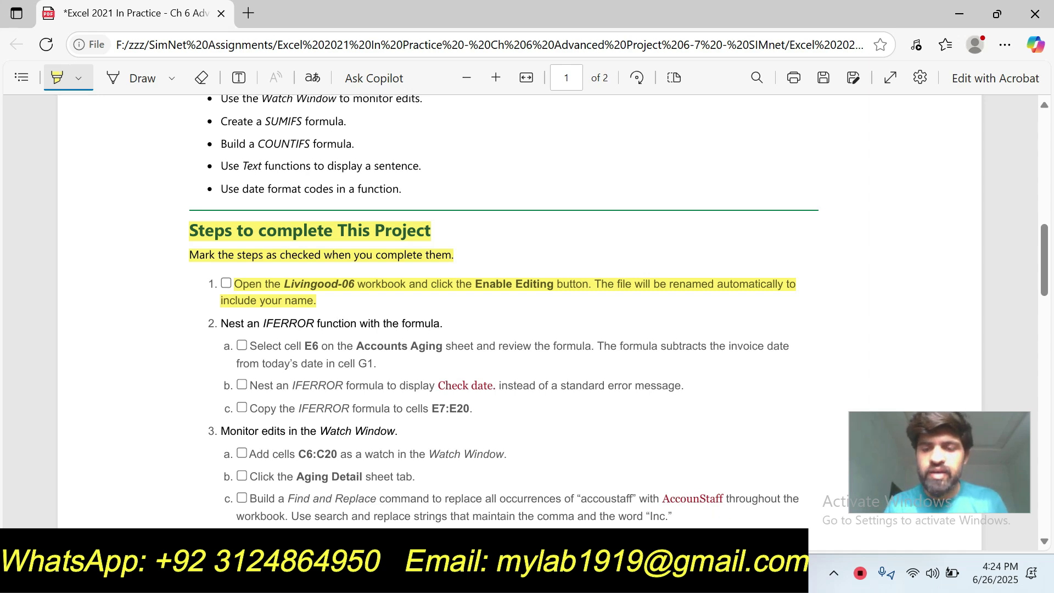
- Enable editing on the Livingood-06 workbook, then return to the instructions PDF
key(alt+Tab)
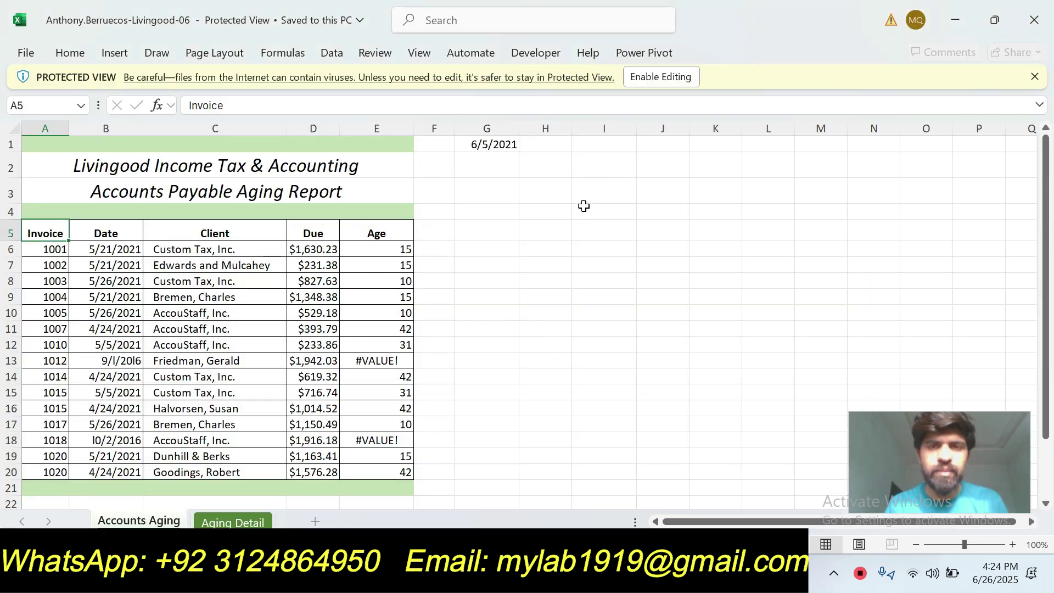
click(655, 77)
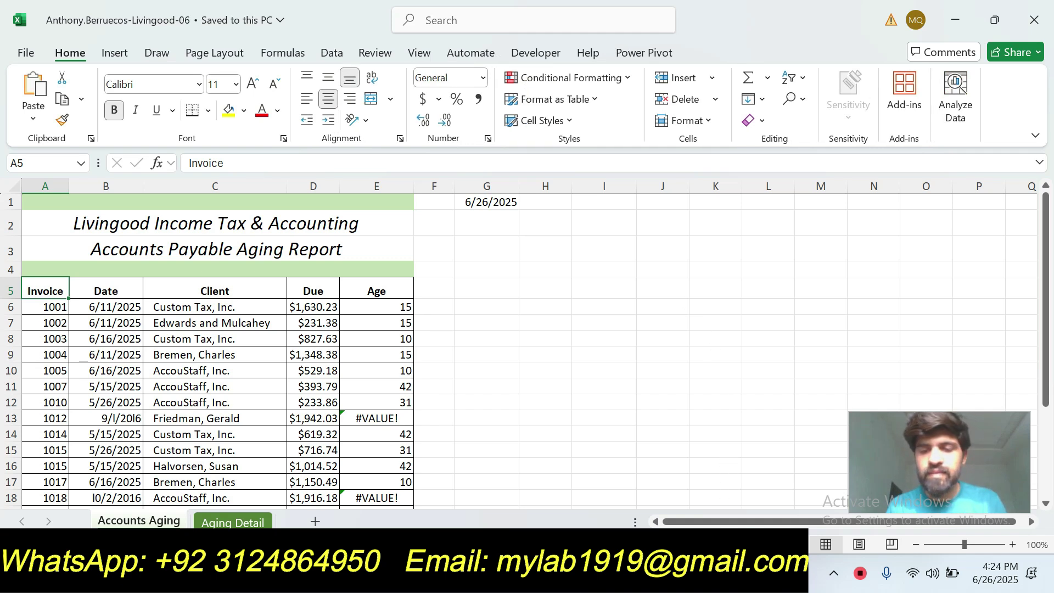
key(alt+Tab)
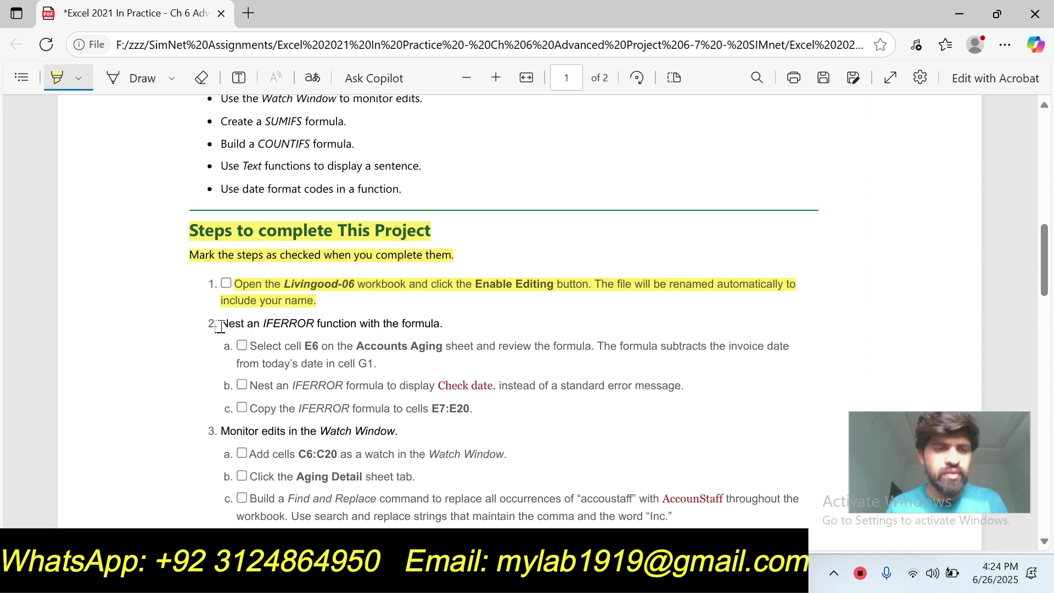
- Highlight step 2 on nesting IFERROR and sub-step 2a on reviewing cell E6
drag(225, 326, 444, 326)
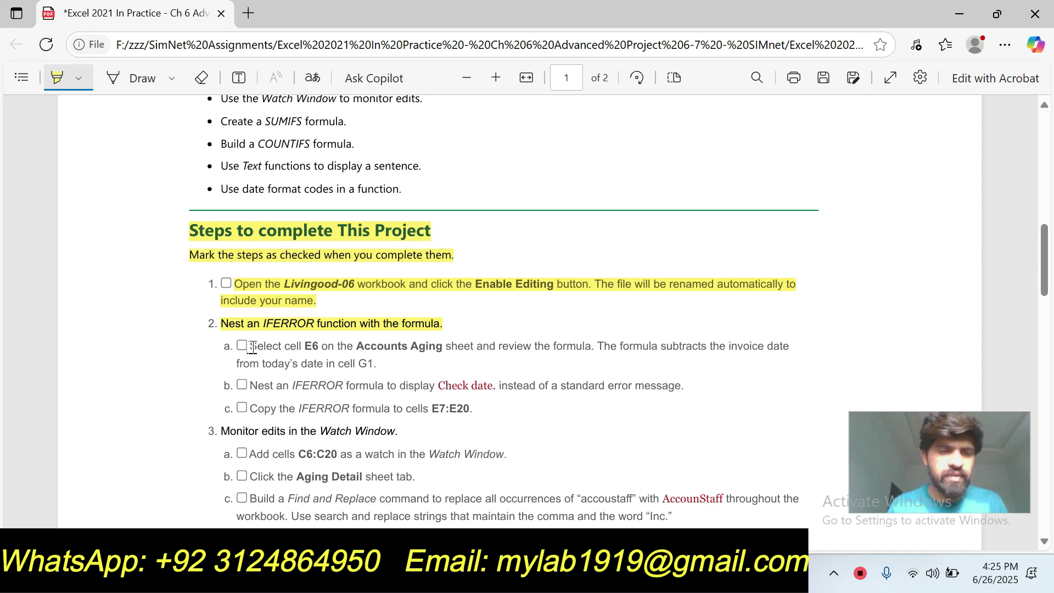
drag(252, 348, 375, 359)
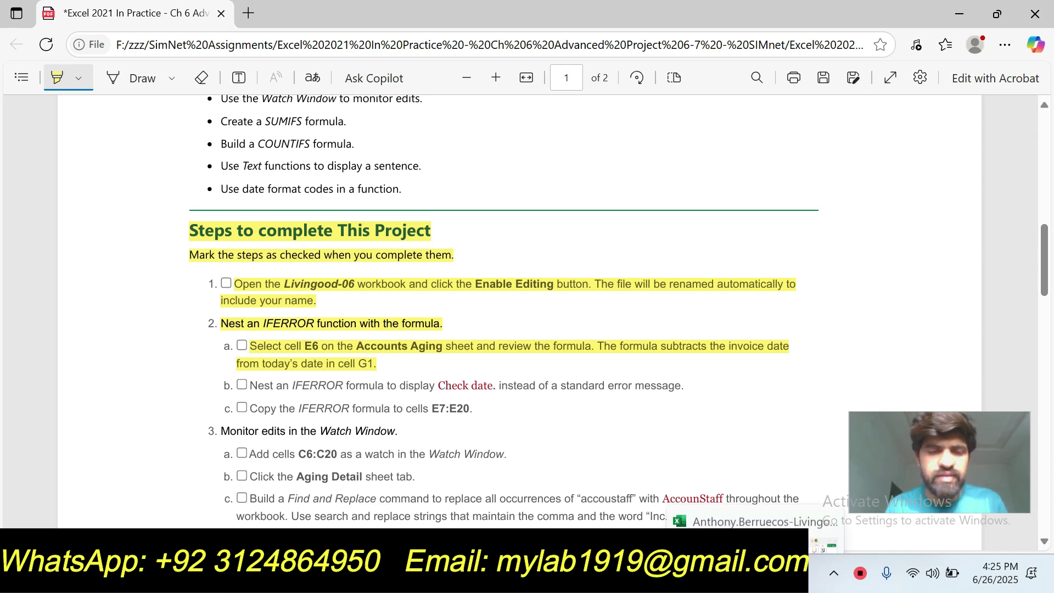
- Select cell E6 in Excel to review its Age formula
click(752, 472)
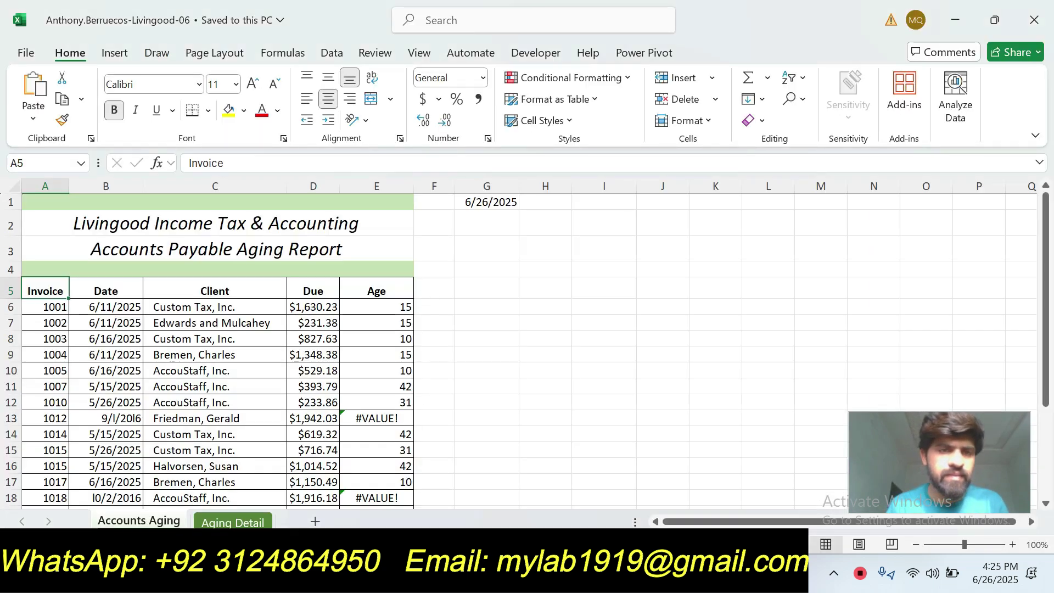
click(397, 304)
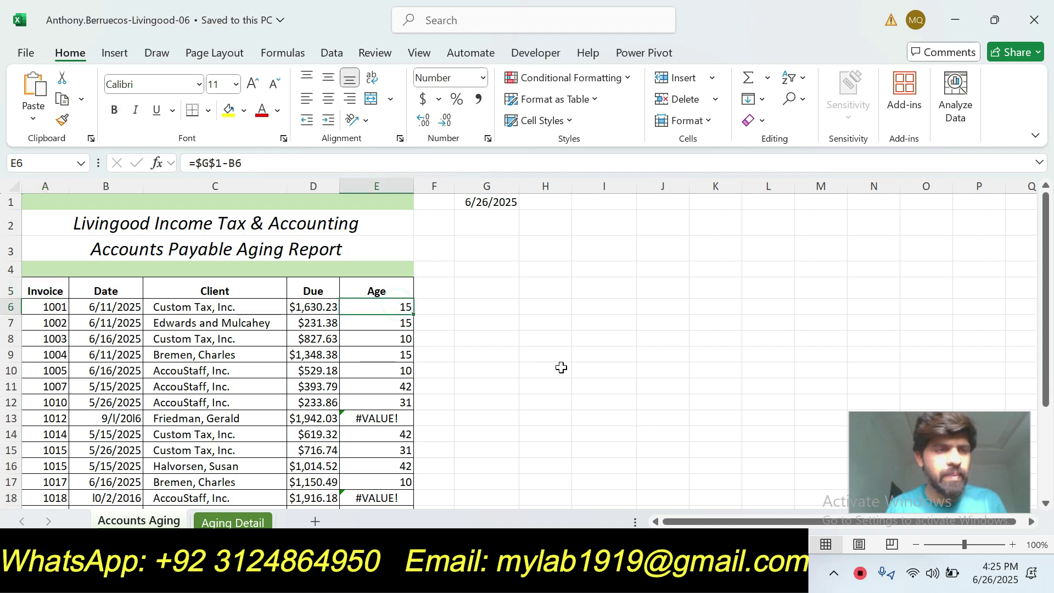
key(alt+Tab)
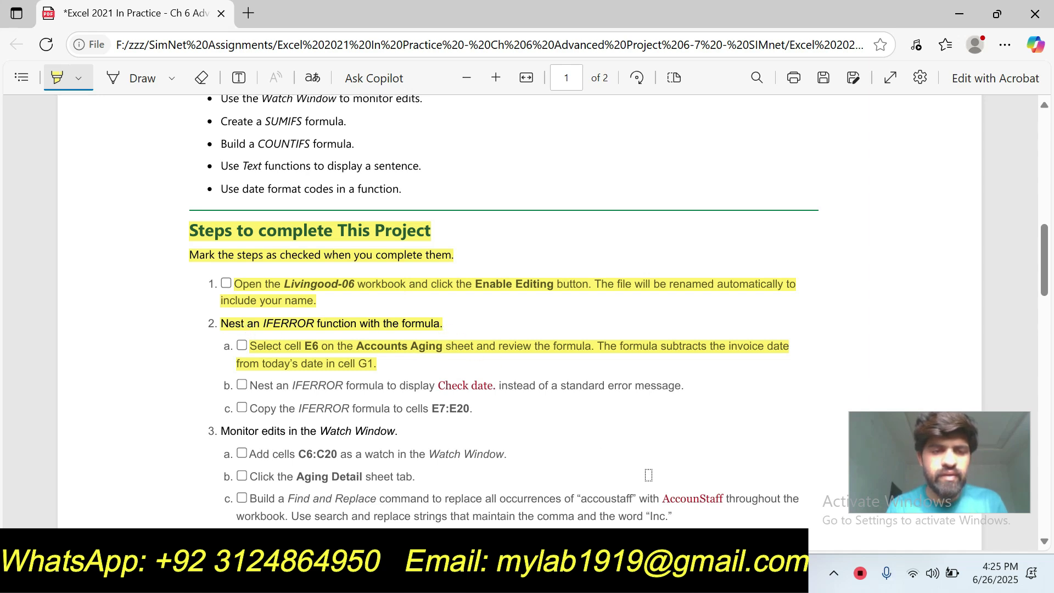
key(alt+Tab)
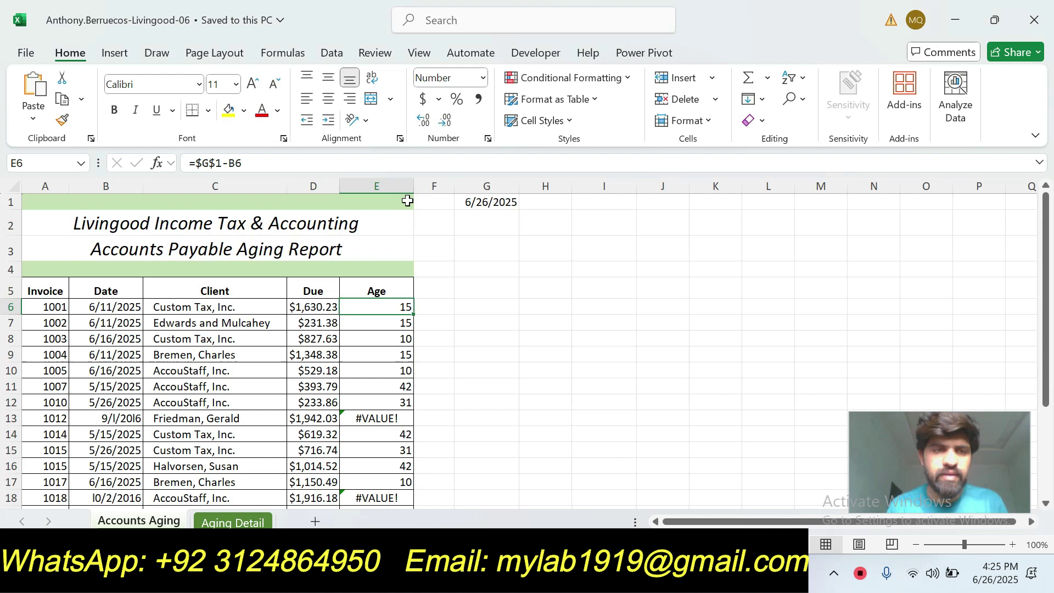
- Begin wrapping E6's formula in IFERROR and highlight sub-step 2b in the PDF
click(195, 162)
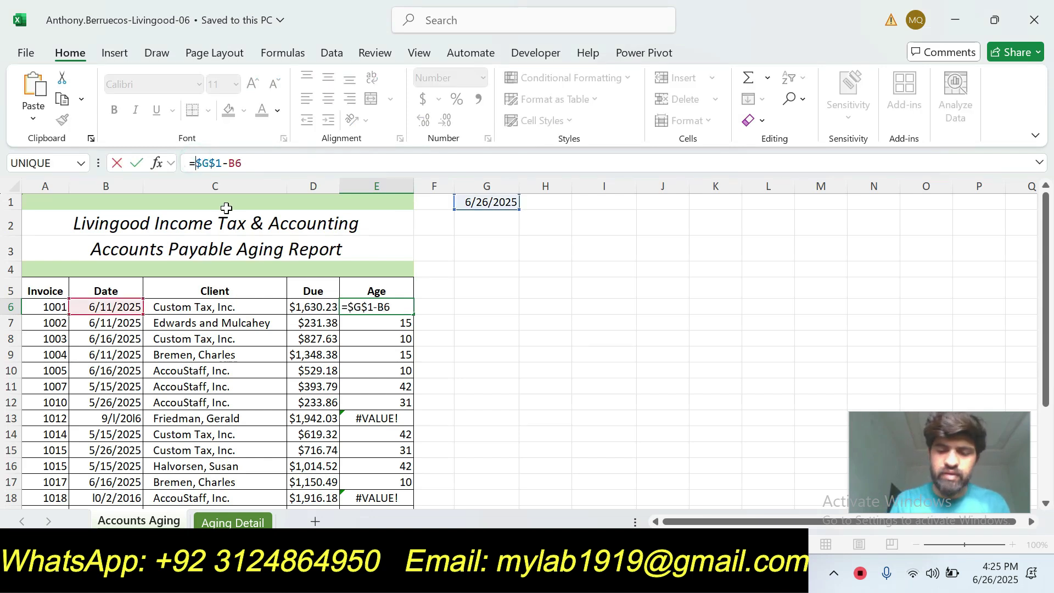
text(ifer)
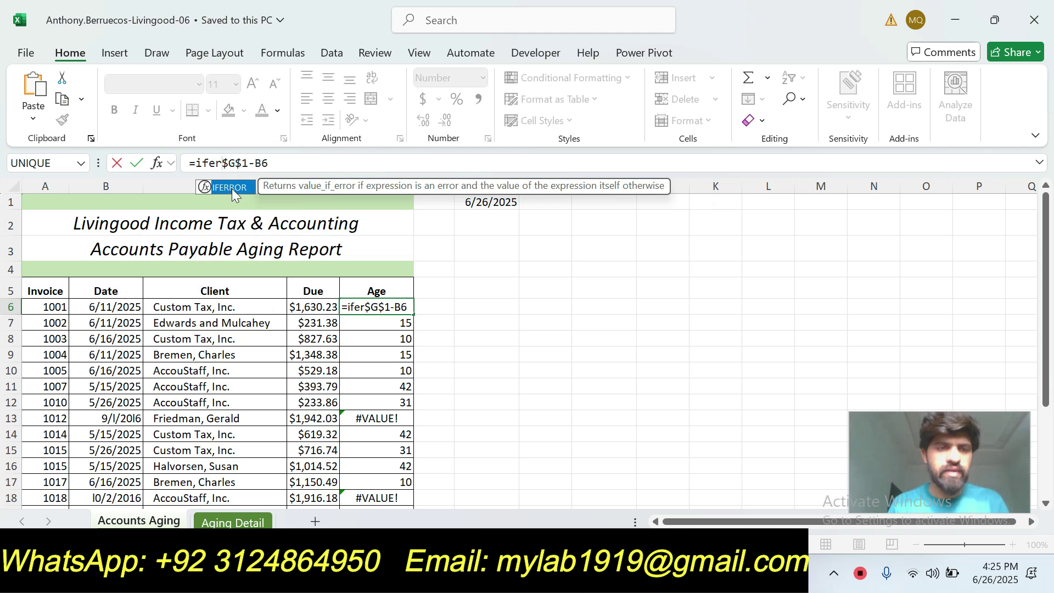
double_click(231, 189)
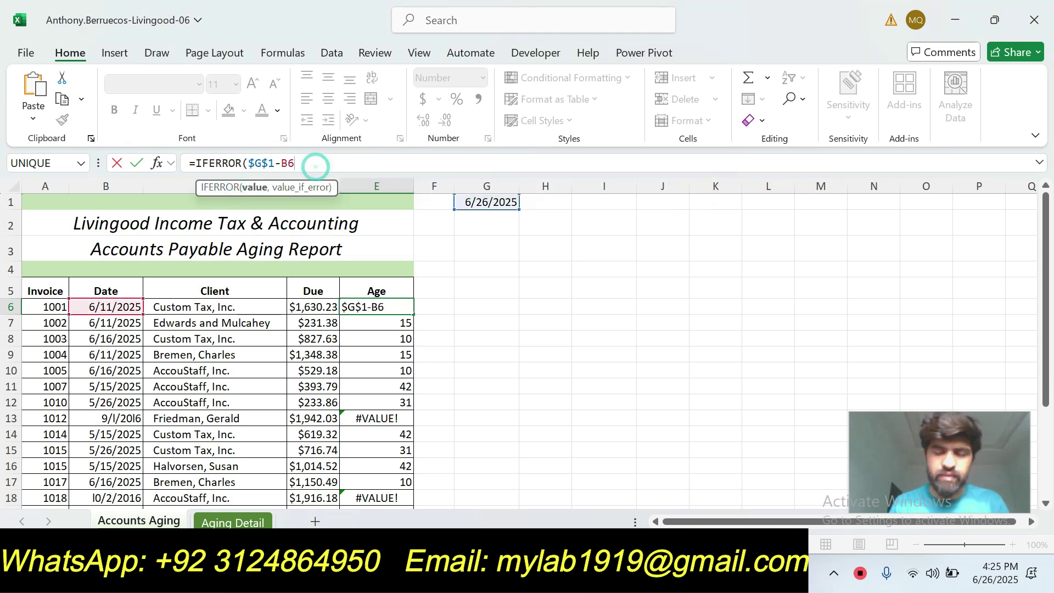
key(alt+Tab)
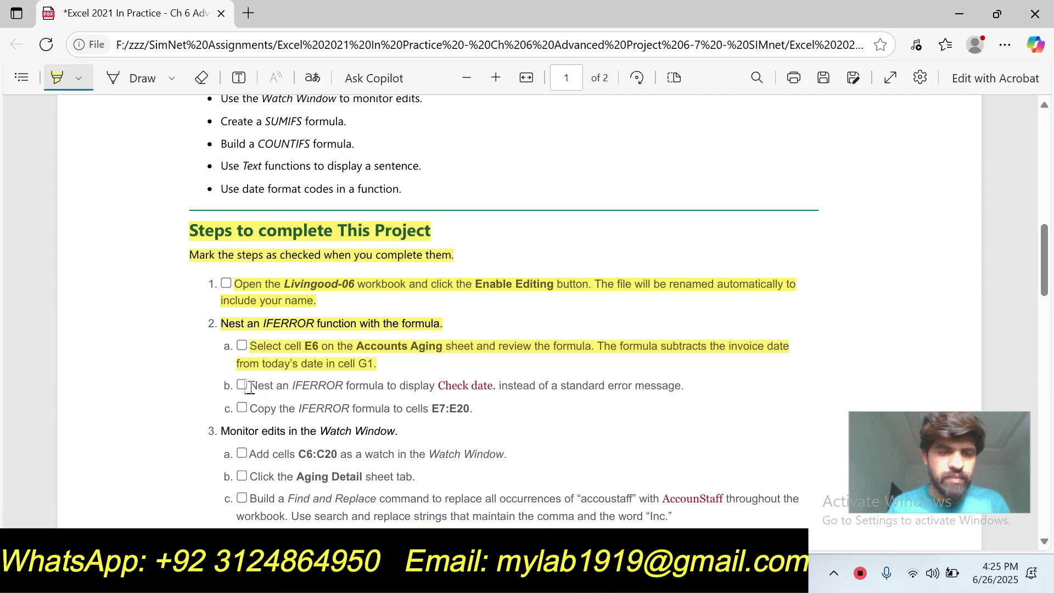
drag(250, 387, 702, 383)
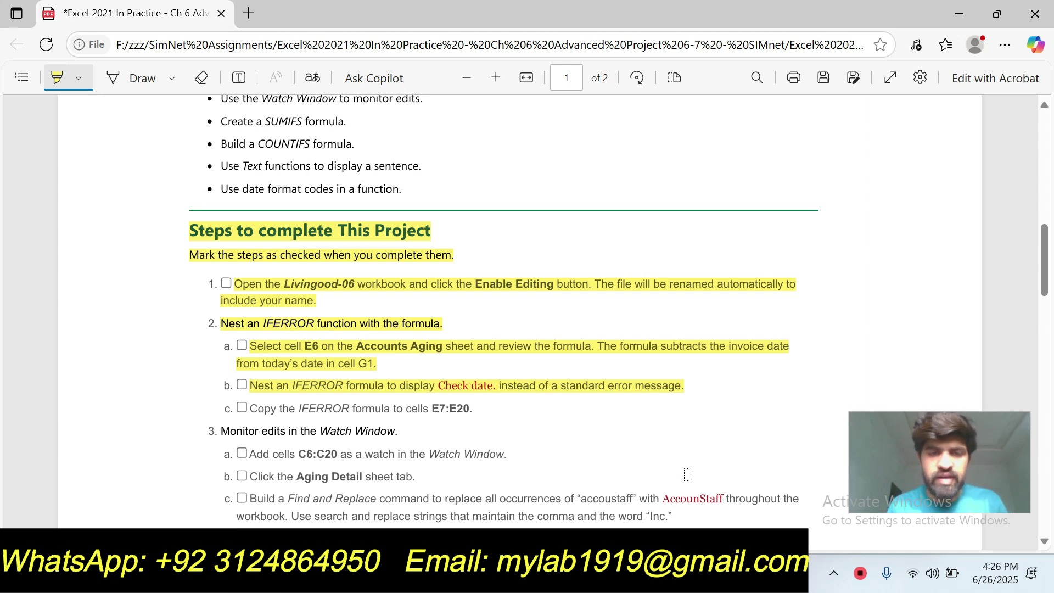
- Complete E6 as =IFERROR($G$1-B6,"Check date") and confirm the formula
key(alt+Tab)
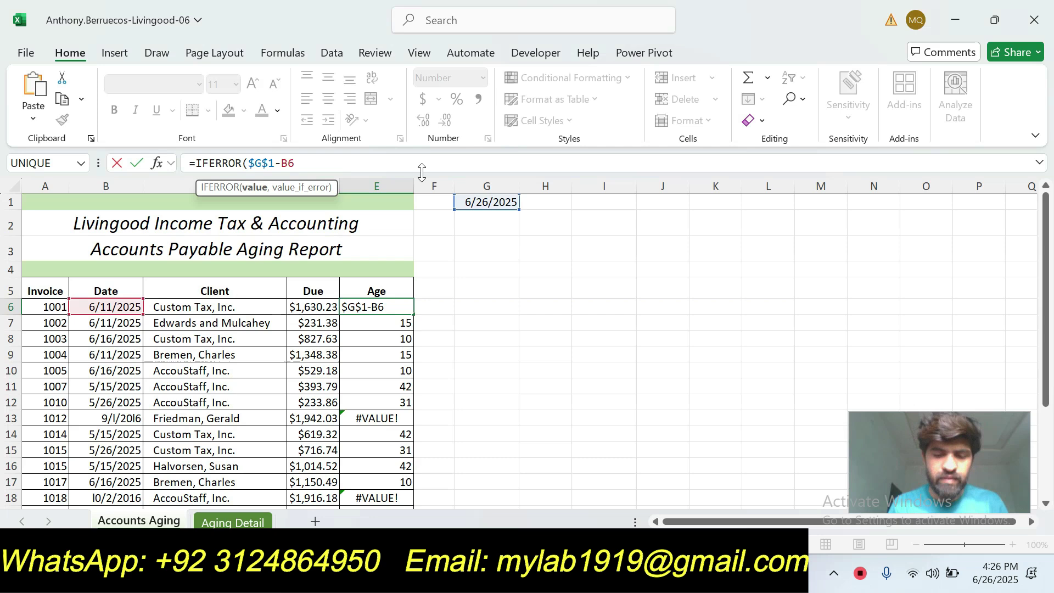
text(,")
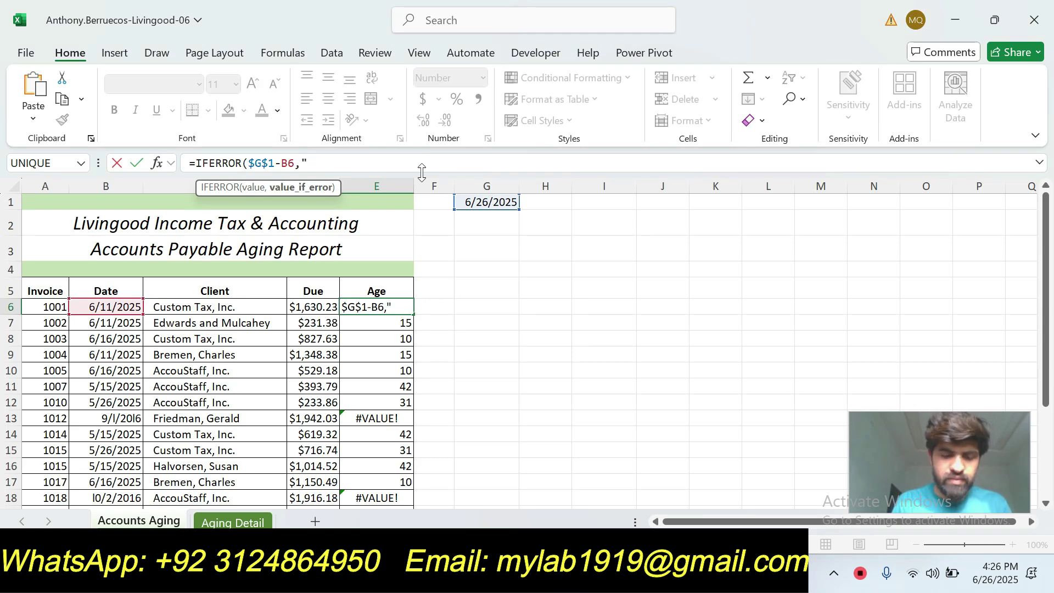
text(Check)
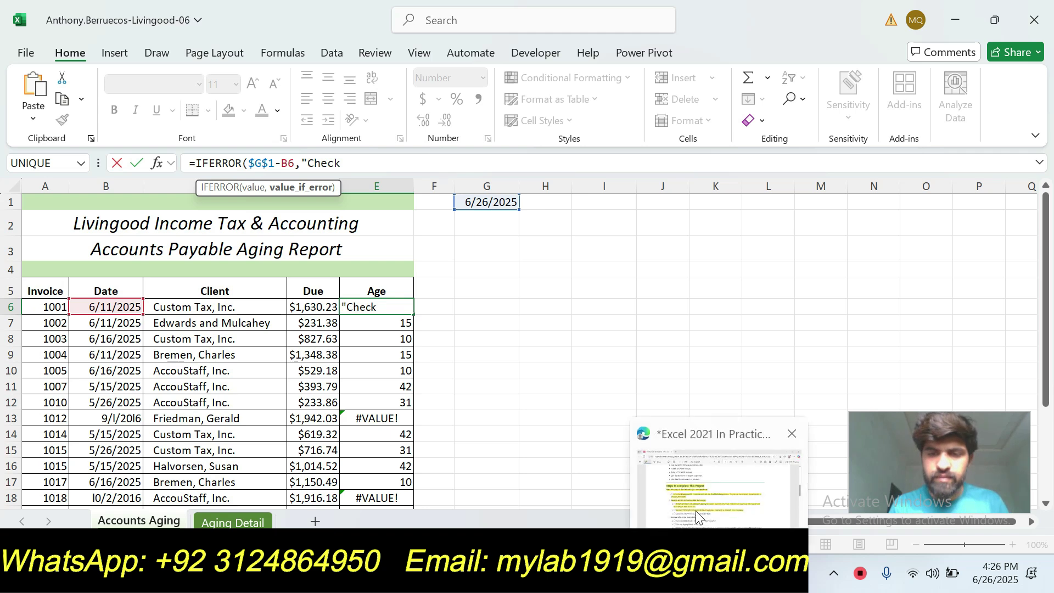
click(696, 510)
key(alt+Tab)
text(date)
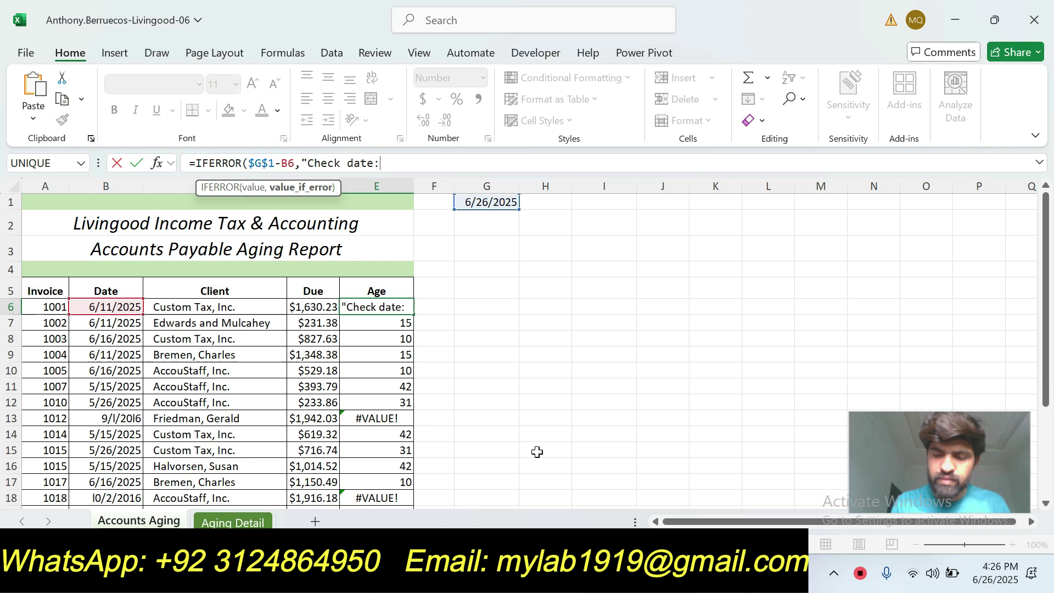
text("))
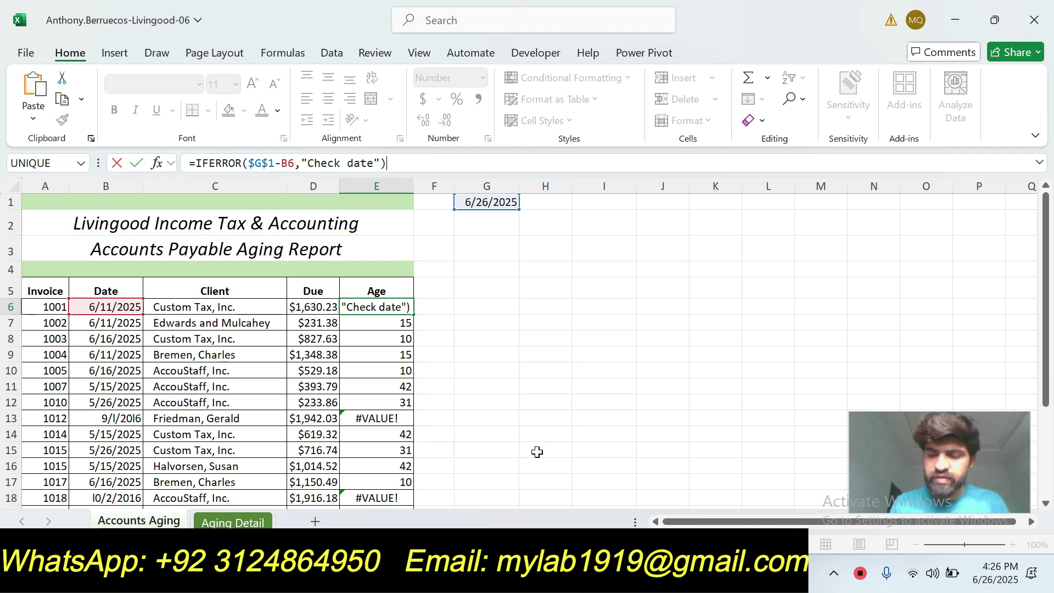
key(Return)
click(399, 306)
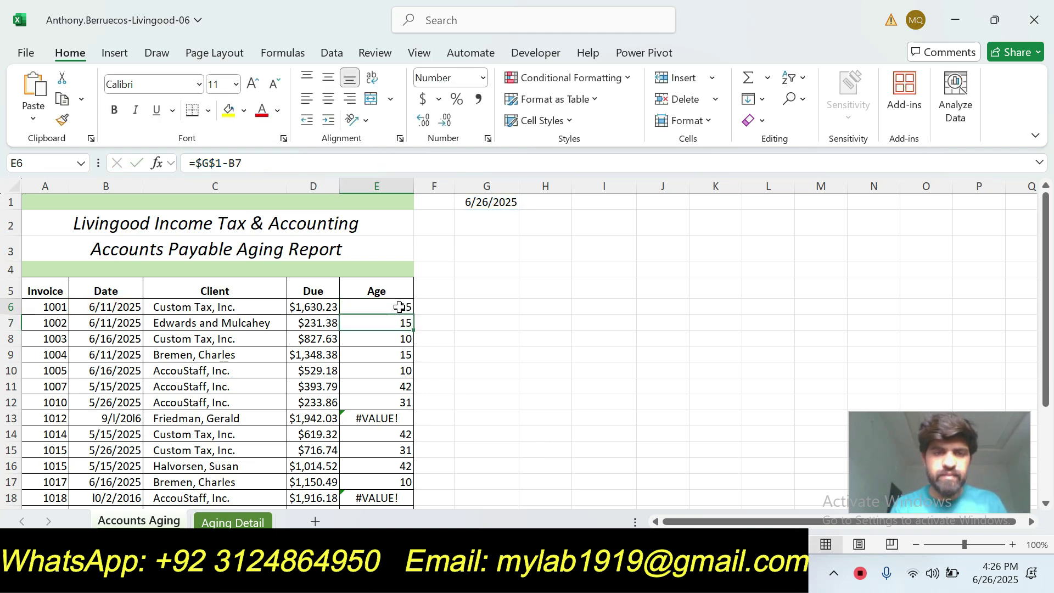
key(alt+Tab)
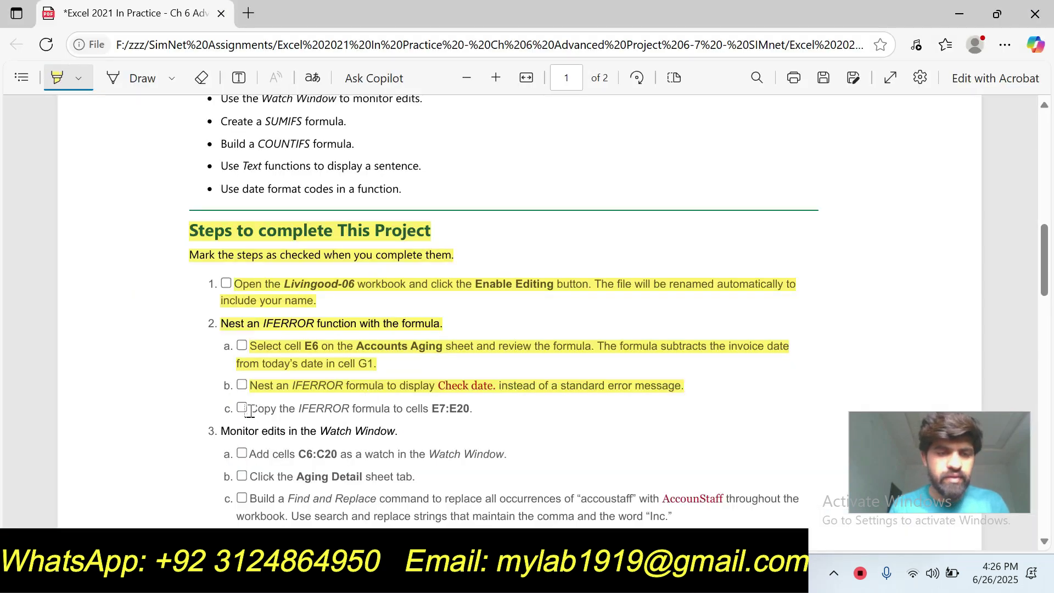
- Highlight step 2c, then fill E6's IFERROR formula down through E20
drag(250, 410, 472, 409)
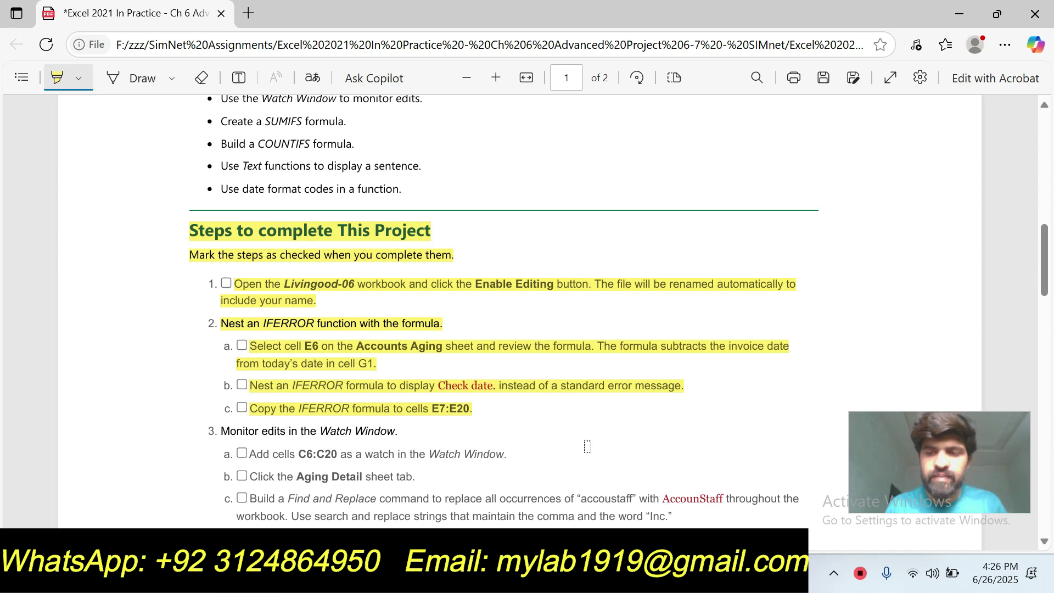
key(alt+Tab)
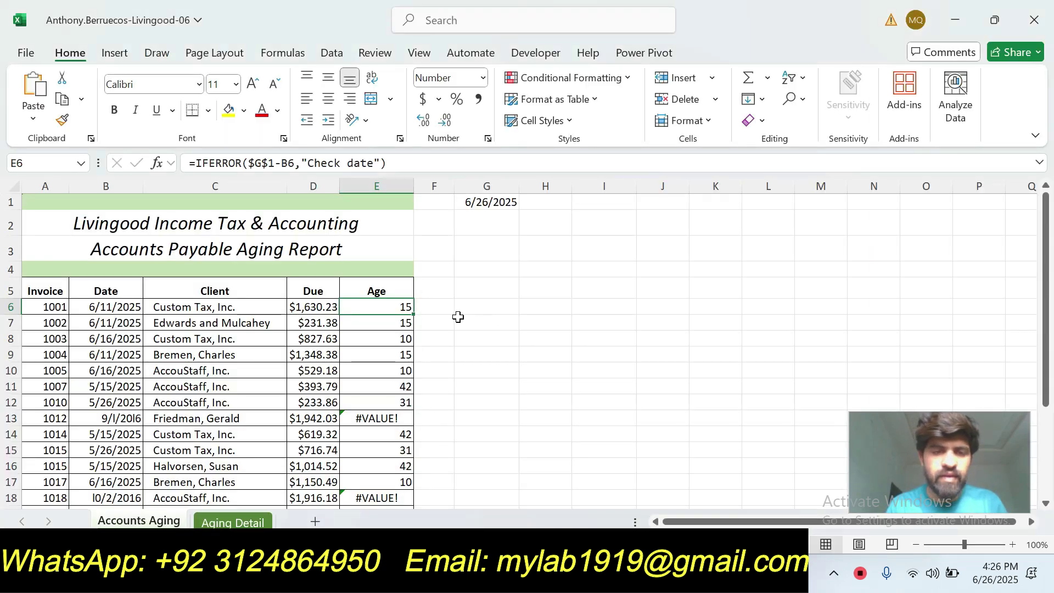
drag(413, 314, 397, 468)
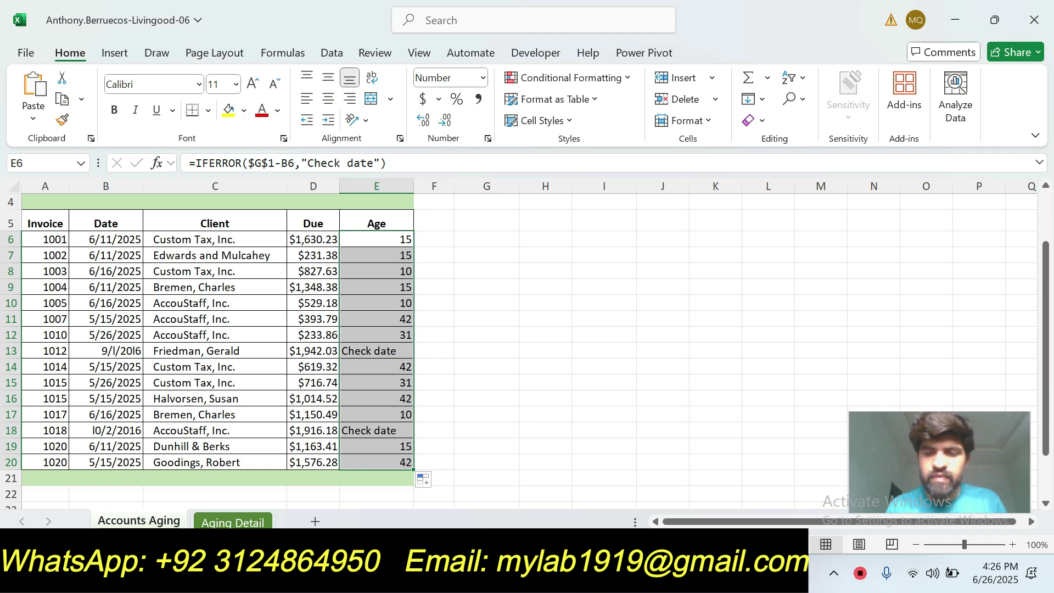
key(alt+Tab)
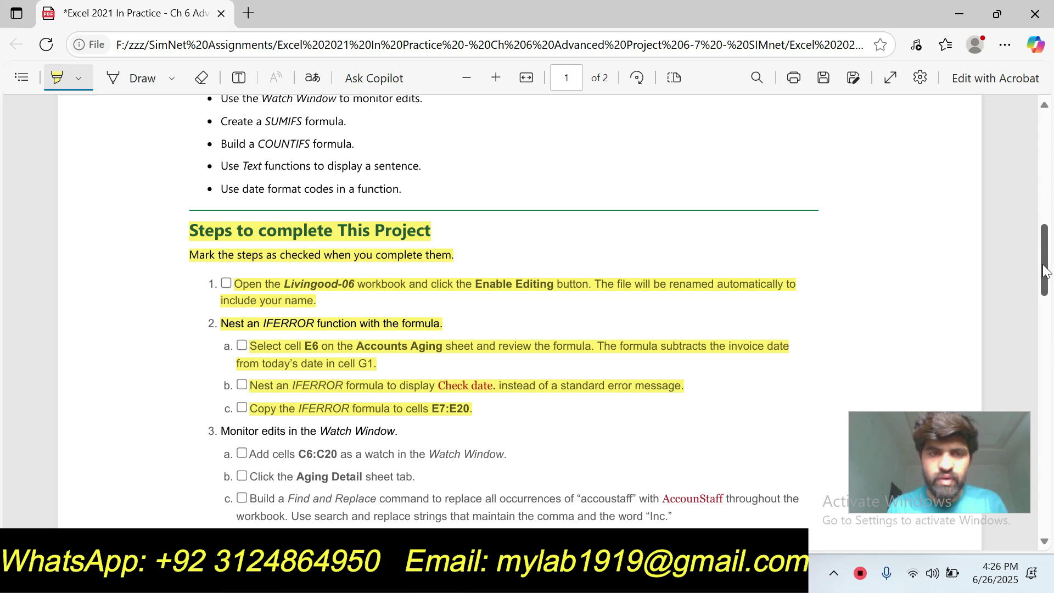
- Highlight step 3 and sub-step 3a about watching C6:C20 in the PDF
drag(1045, 271, 1044, 298)
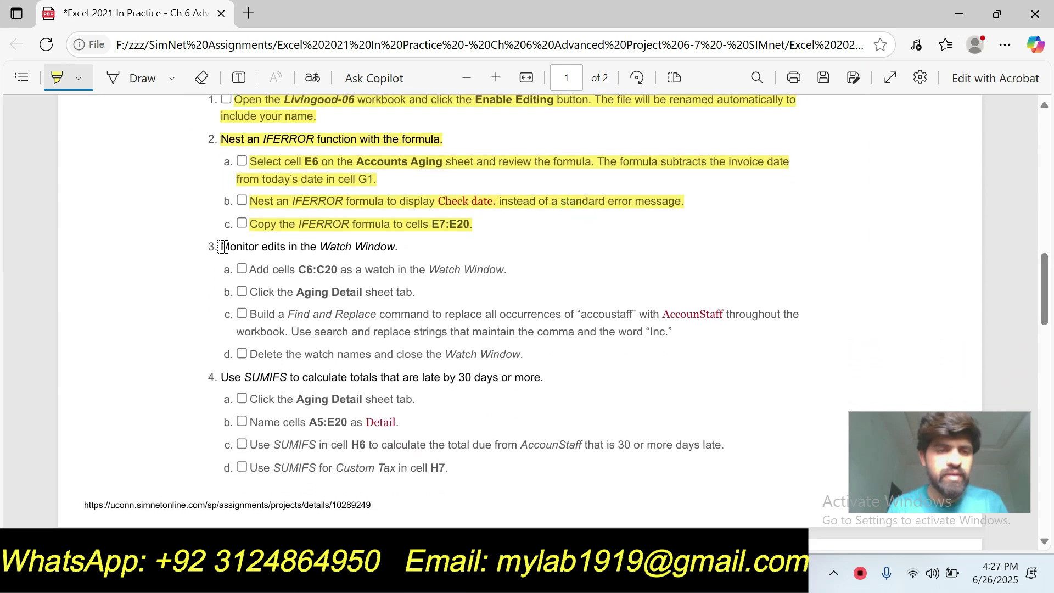
drag(223, 247, 398, 245)
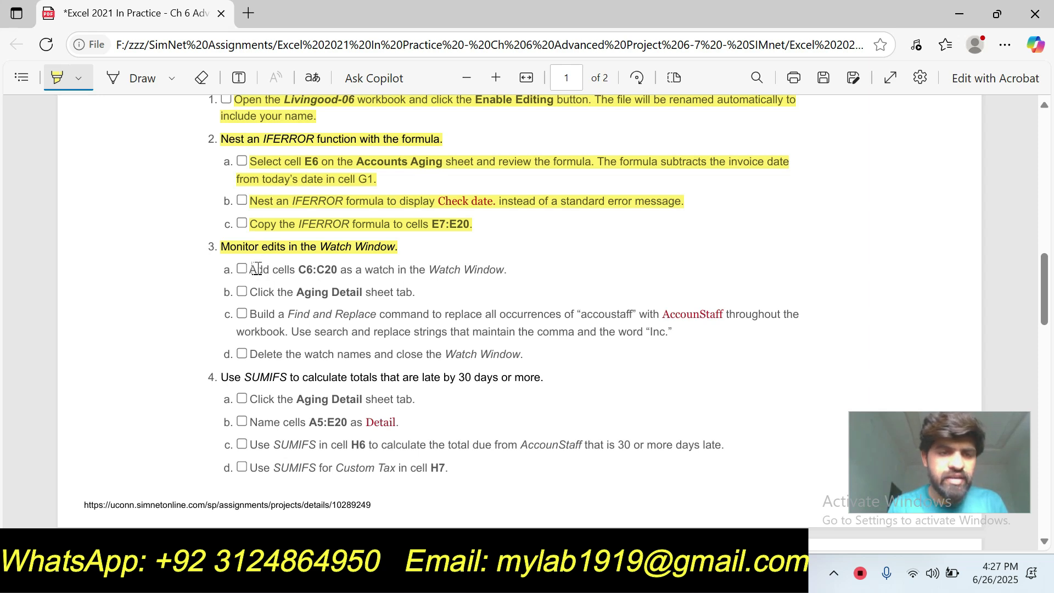
mouse_move(253, 268)
mouse_down()
mouse_move(475, 257)
mouse_move(508, 273)
mouse_up()
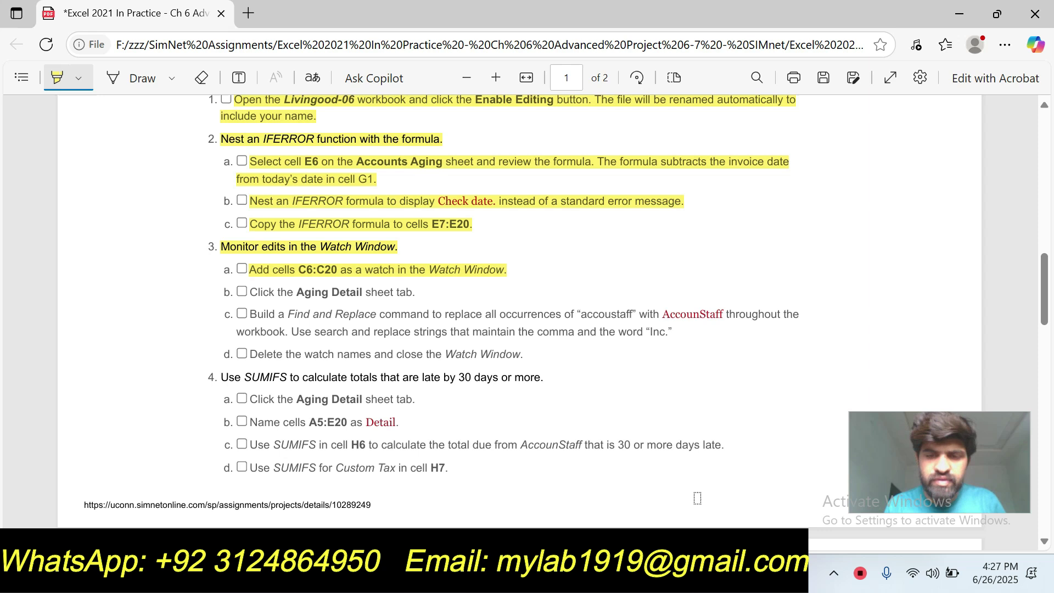
key(alt+Tab)
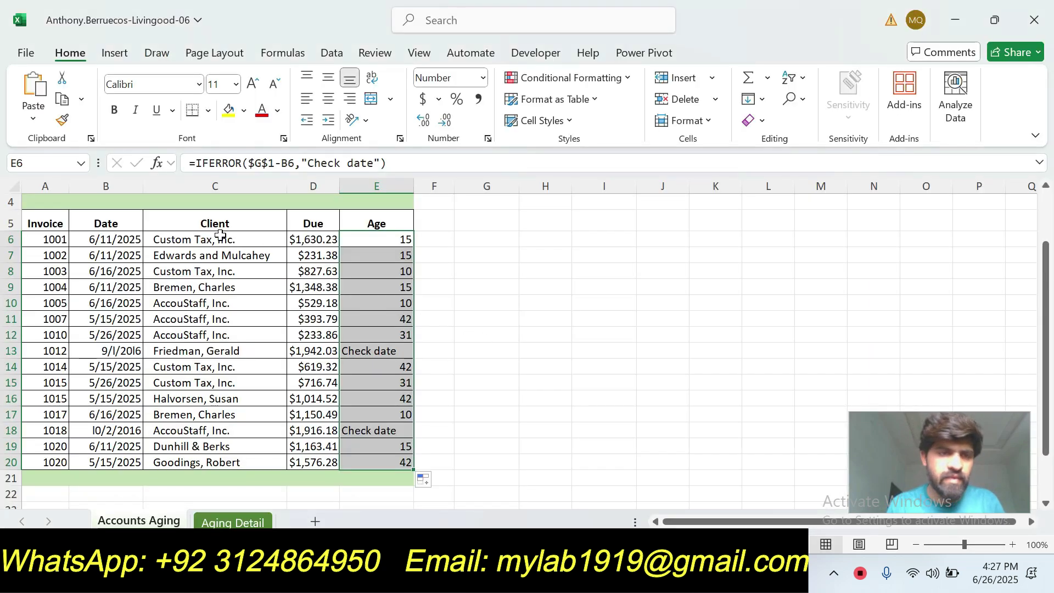
- Select client cells C6:C20 and open the Watch Window from the Formulas tab
drag(219, 242, 224, 462)
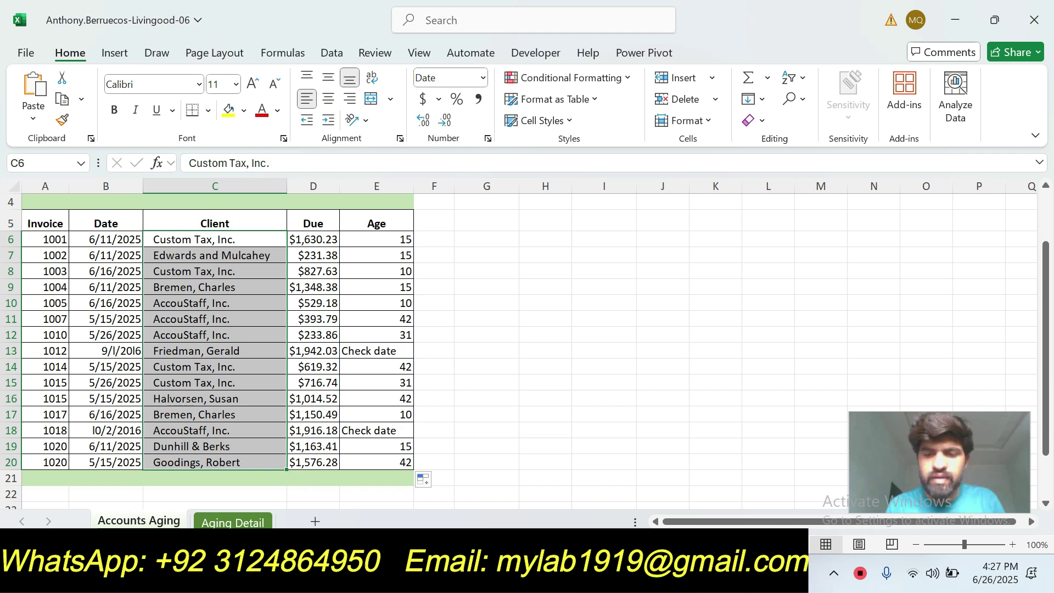
key(alt+Tab)
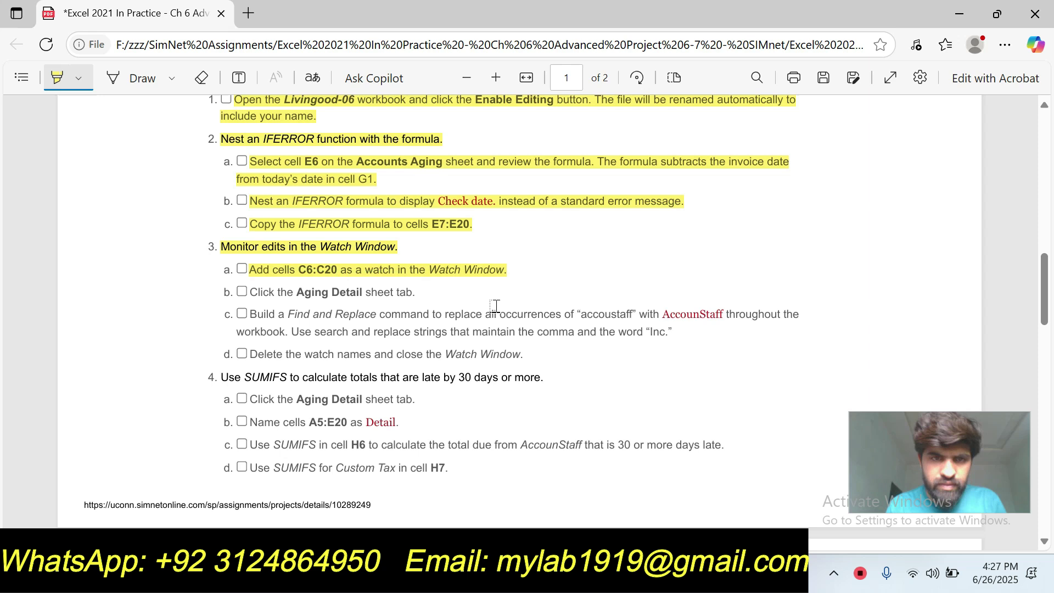
key(alt+Tab)
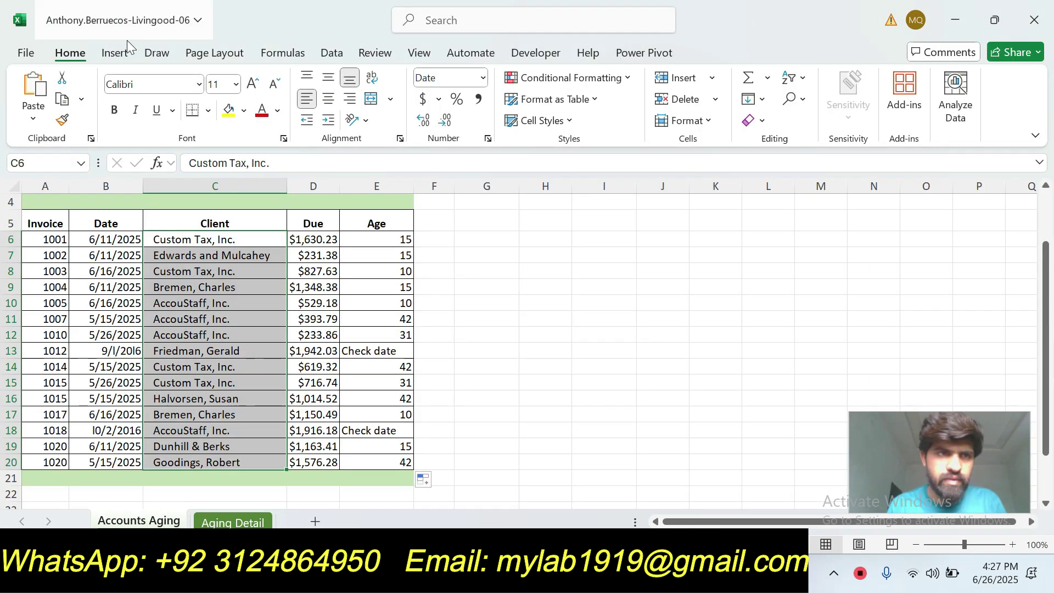
click(221, 54)
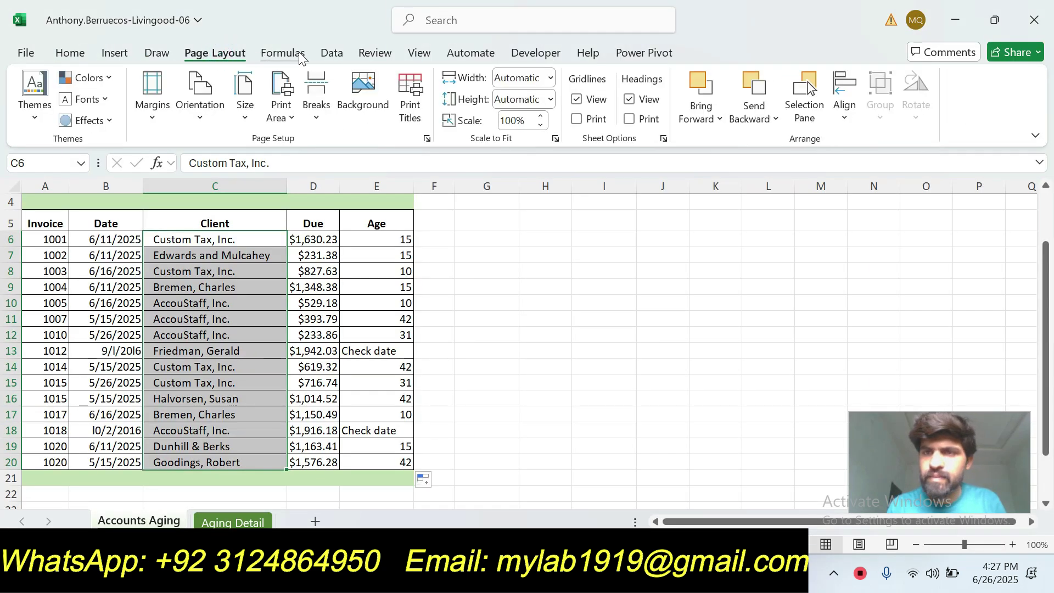
click(298, 51)
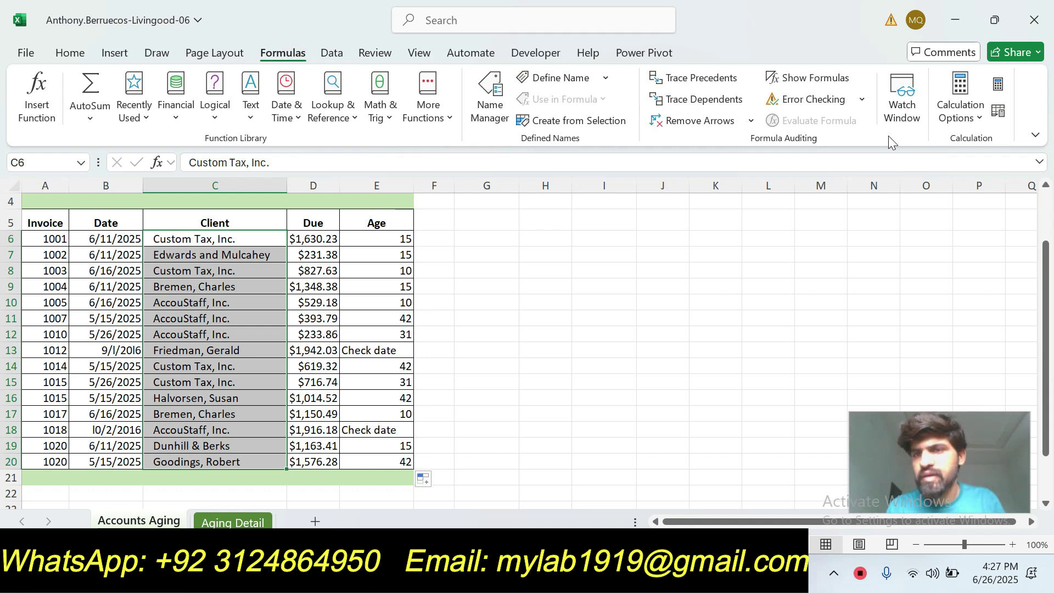
click(908, 111)
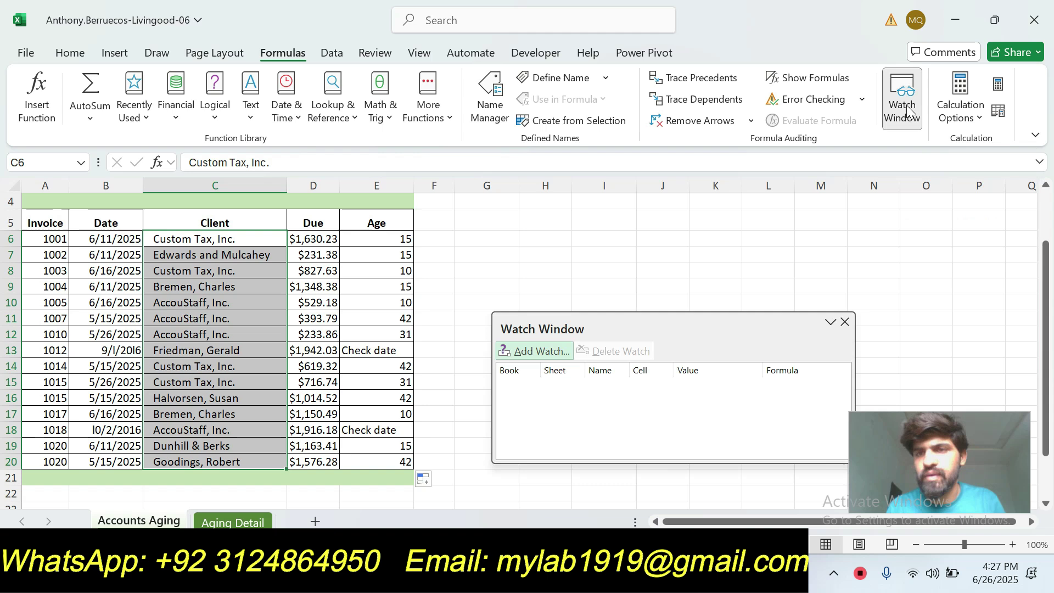
drag(660, 322, 625, 269)
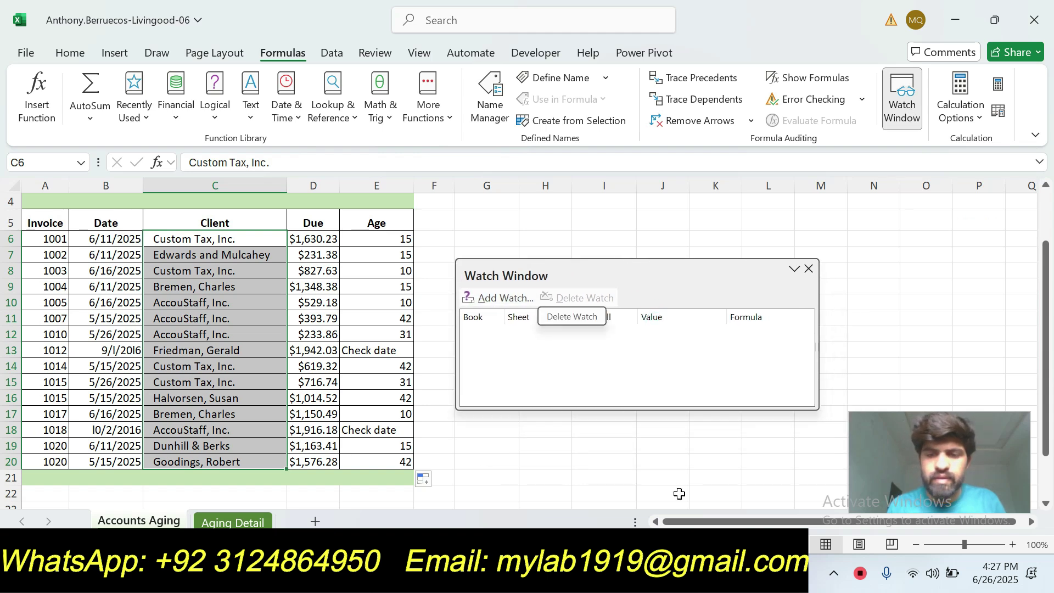
- Add C6:C20 as watches and close the Watch Window
key(alt+Tab)
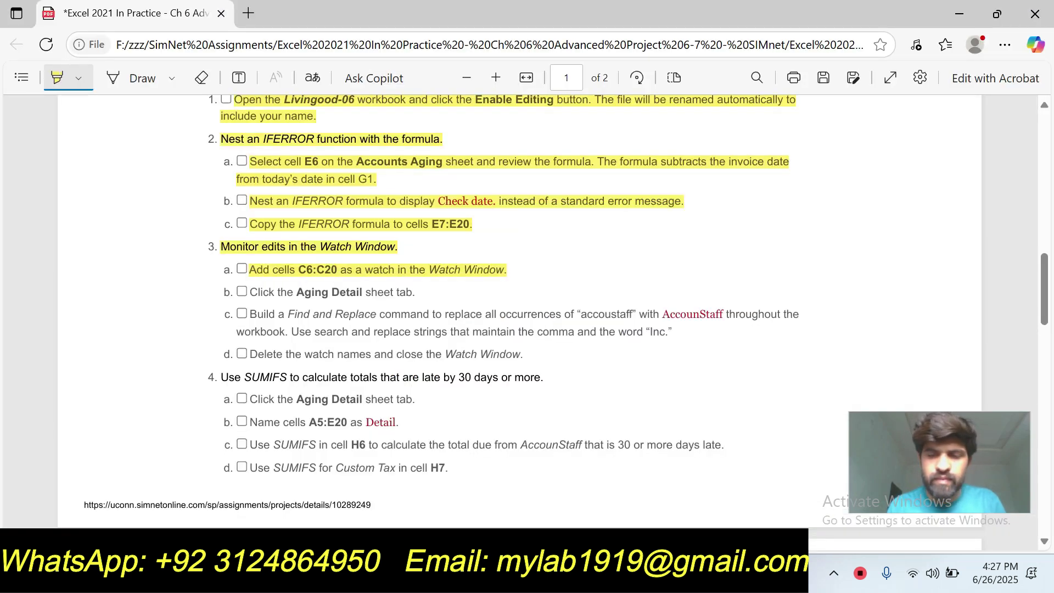
key(alt+Tab)
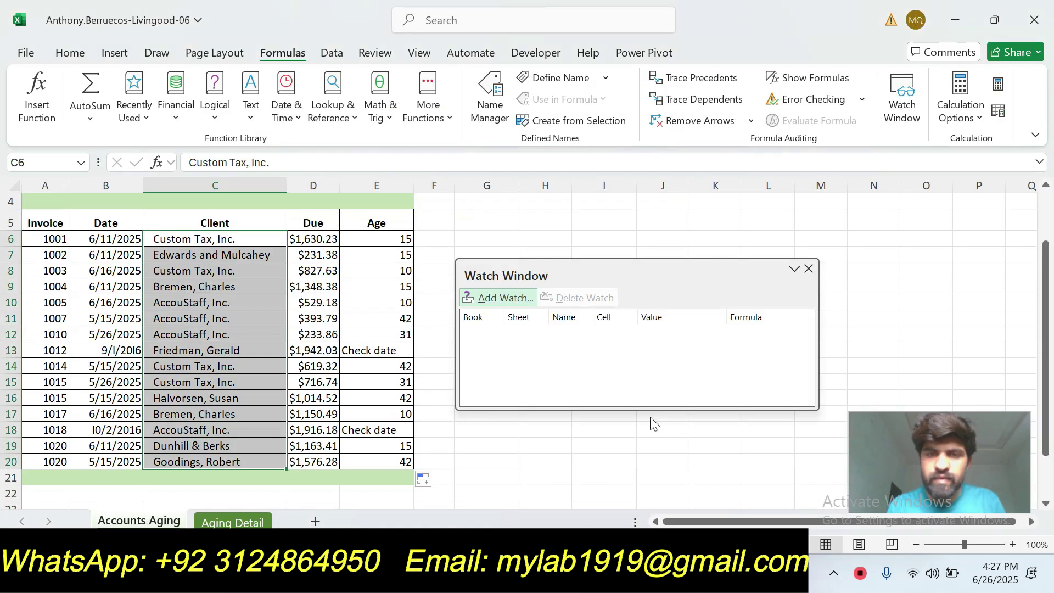
click(506, 297)
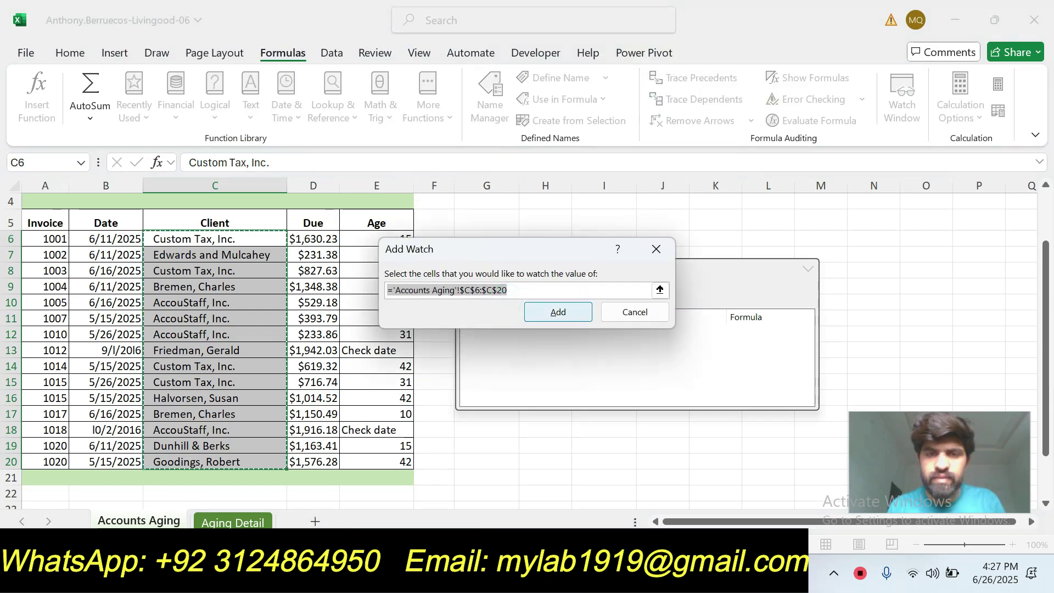
click(562, 315)
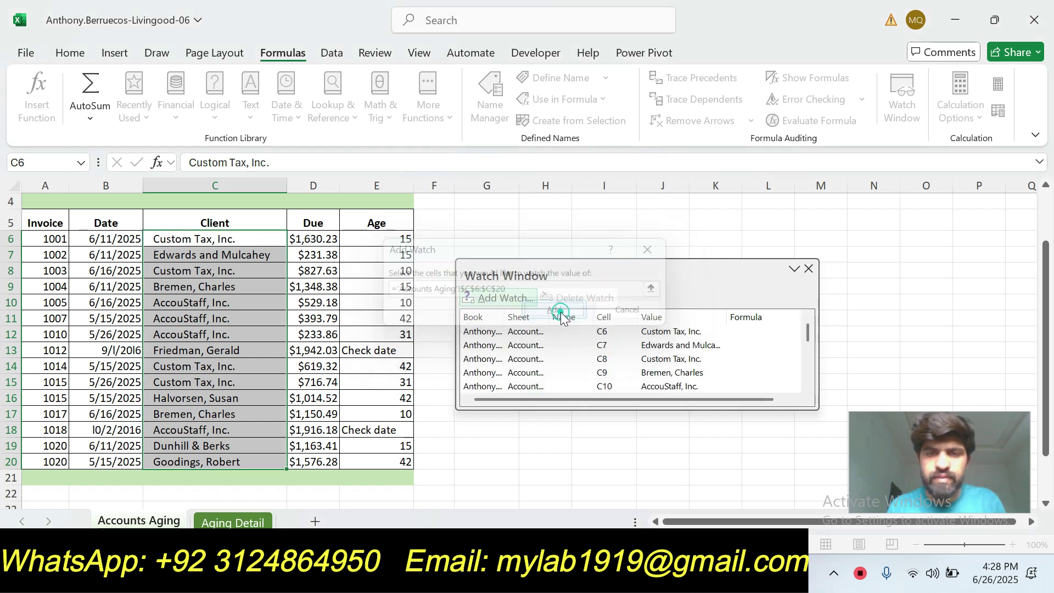
click(809, 269)
- Highlight sub-step 3b in the PDF and return to the workbook
key(alt+Tab)
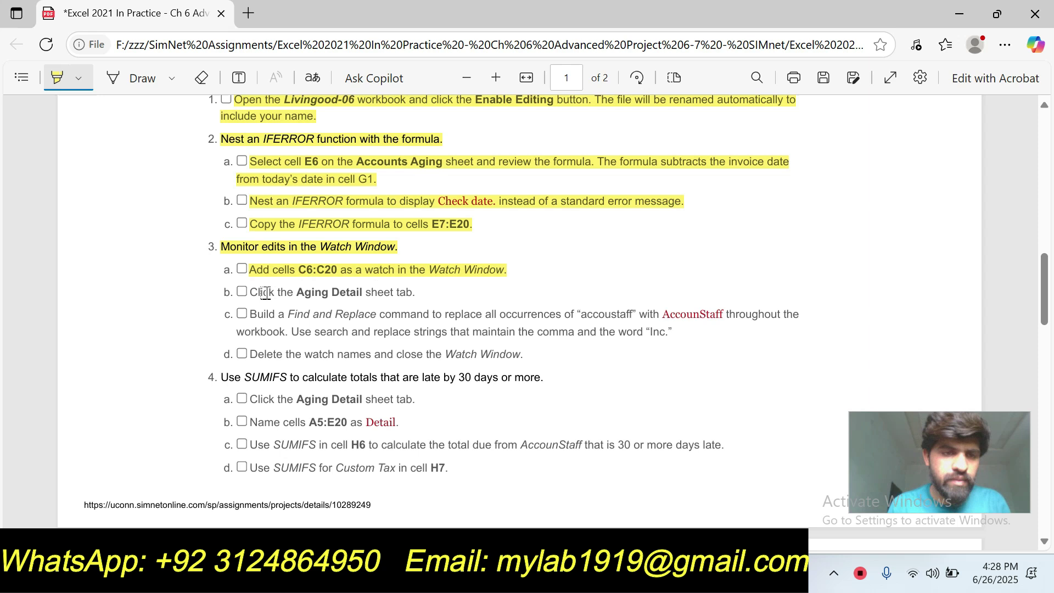
drag(247, 293, 416, 293)
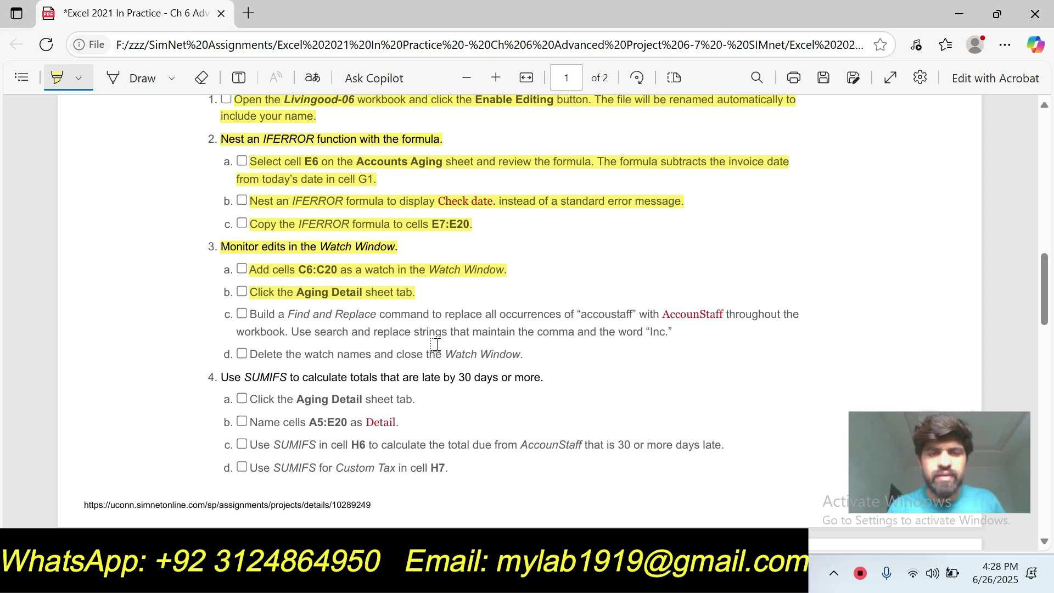
key(alt+Tab)
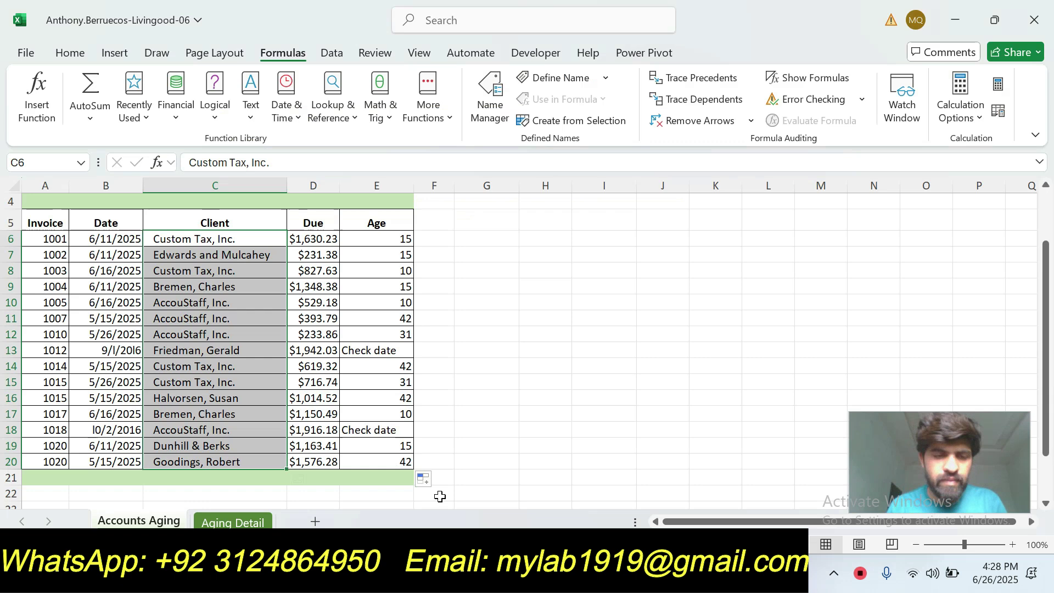
- Switch to the Aging Detail sheet and highlight sub-step 3c in the PDF
click(240, 523)
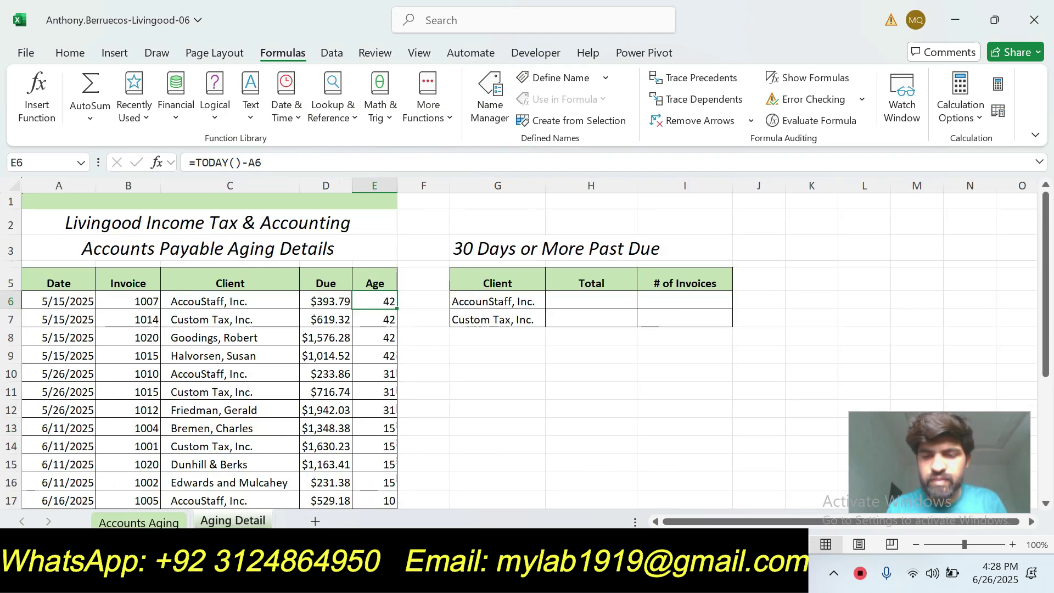
key(alt+Tab)
mouse_move(250, 316)
mouse_down()
mouse_move(334, 330)
mouse_move(680, 331)
mouse_up()
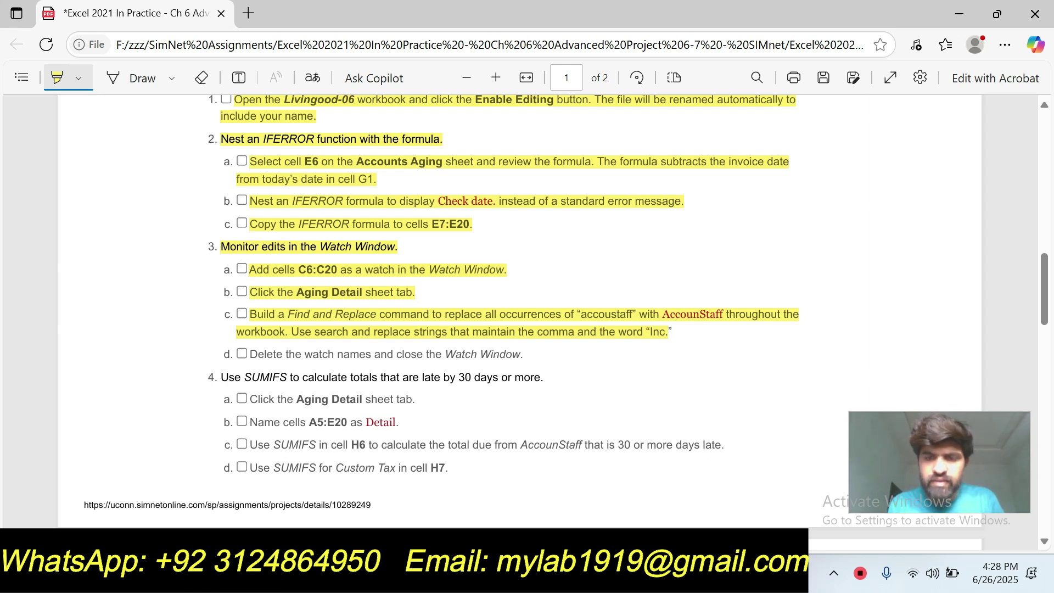
click(754, 502)
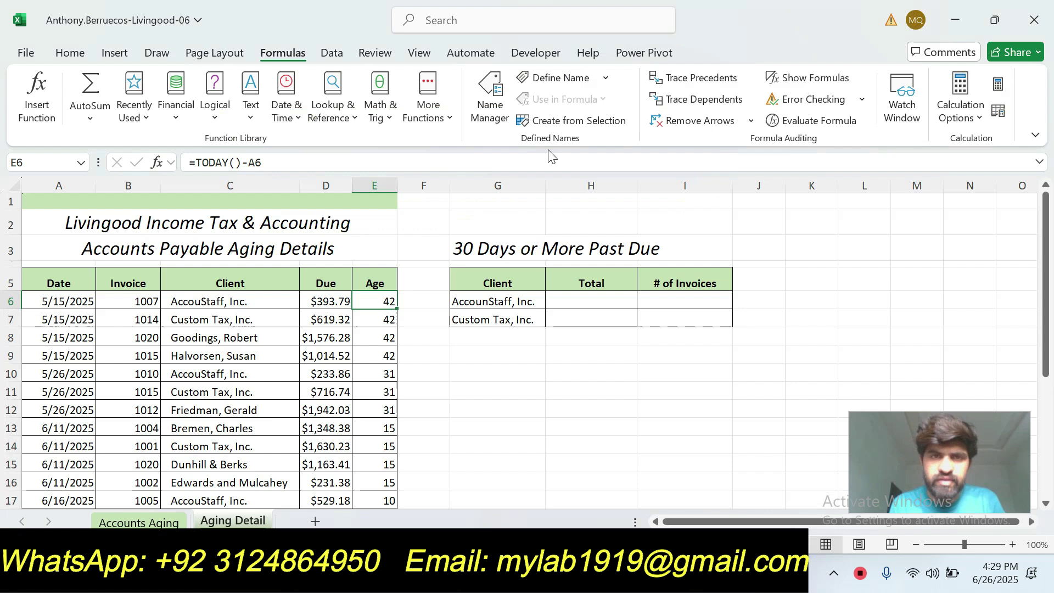
- Open the Find dialog from Home > Find & Select
click(72, 54)
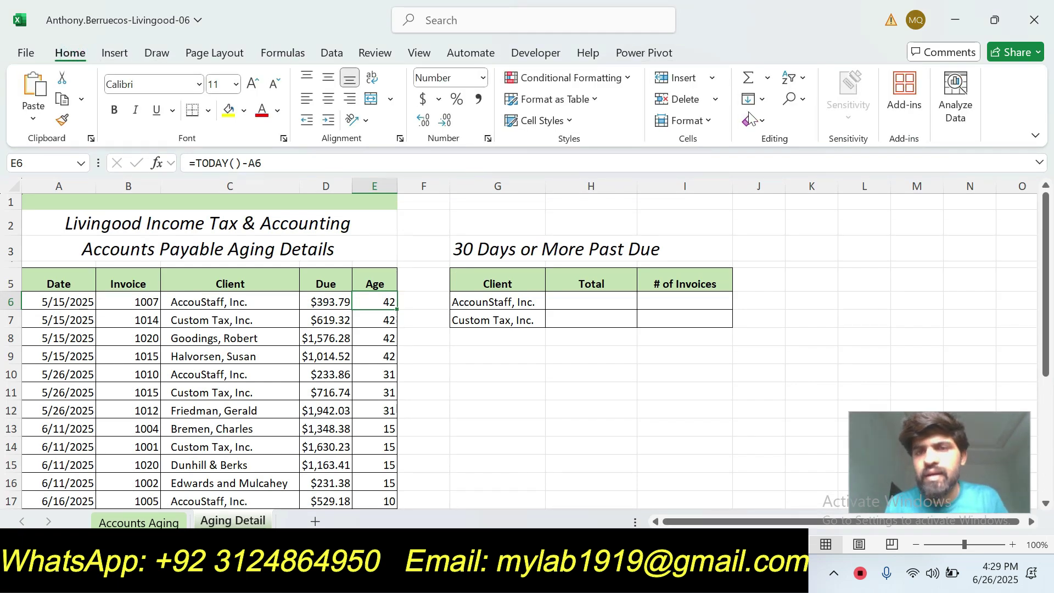
click(801, 80)
click(803, 82)
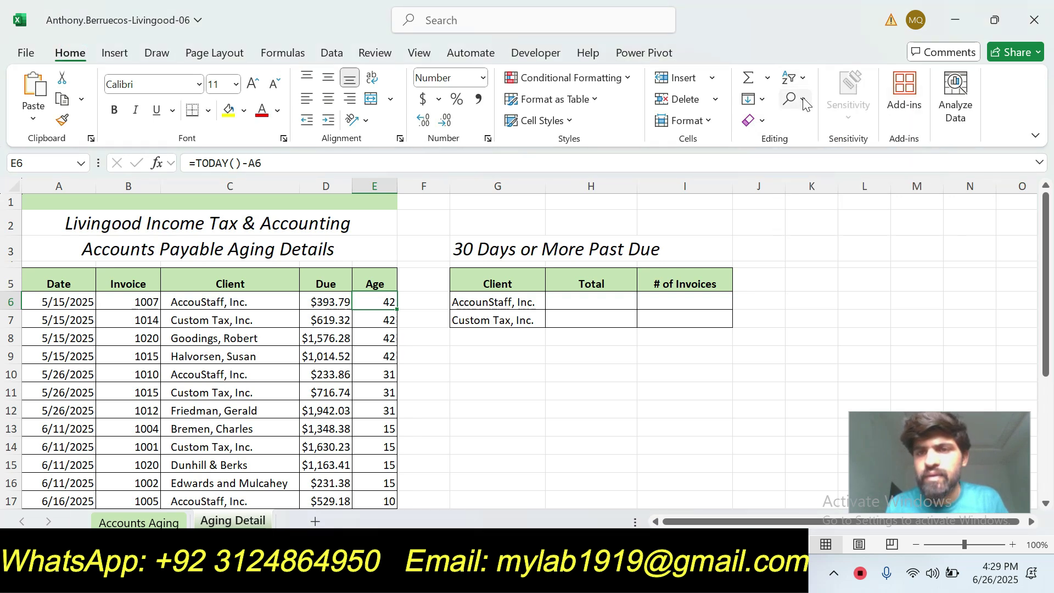
click(804, 104)
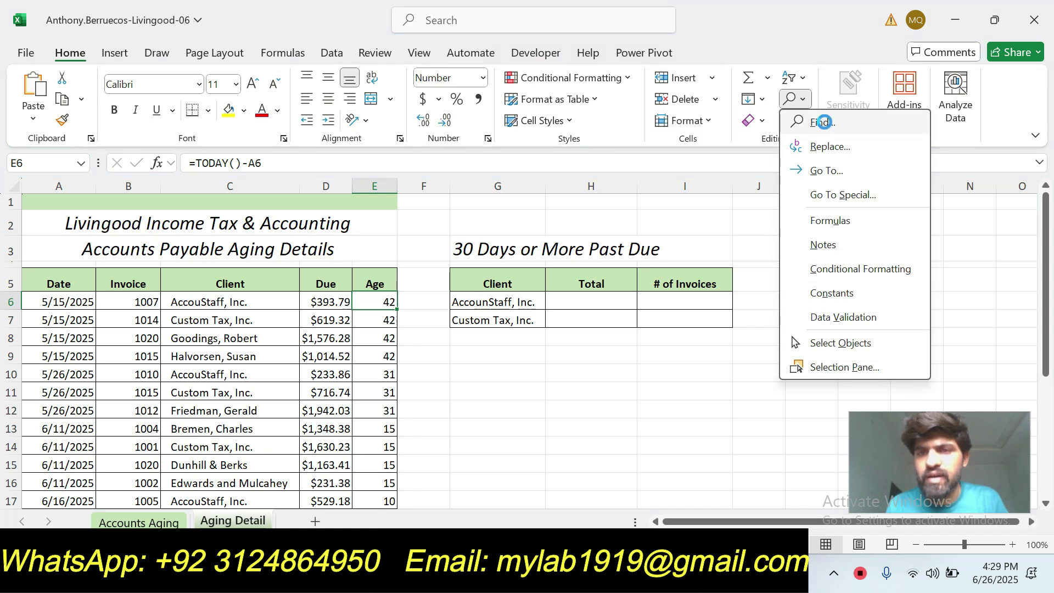
click(823, 124)
key(alt+Tab)
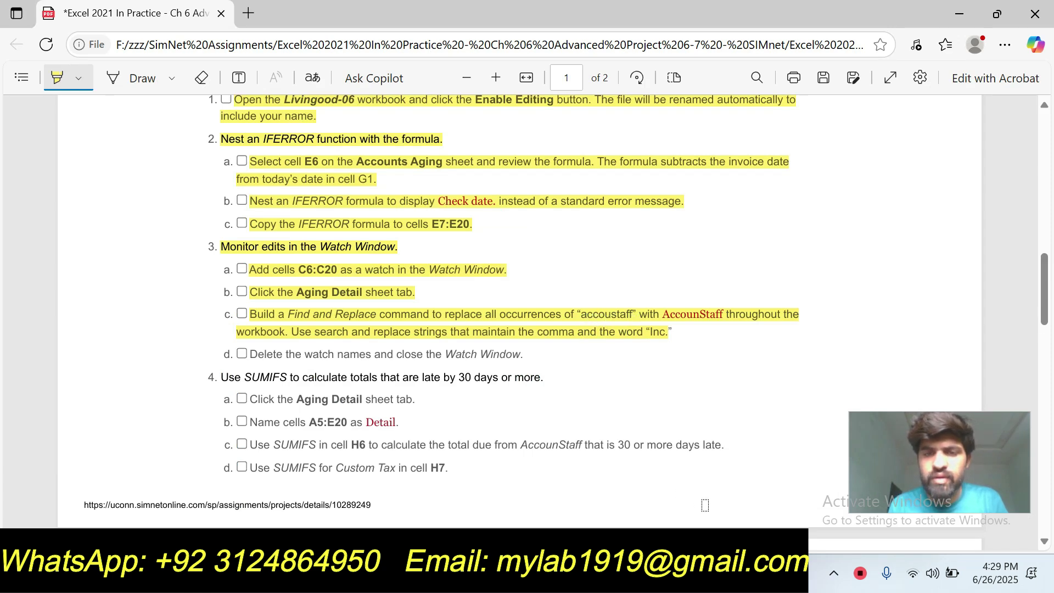
click(754, 483)
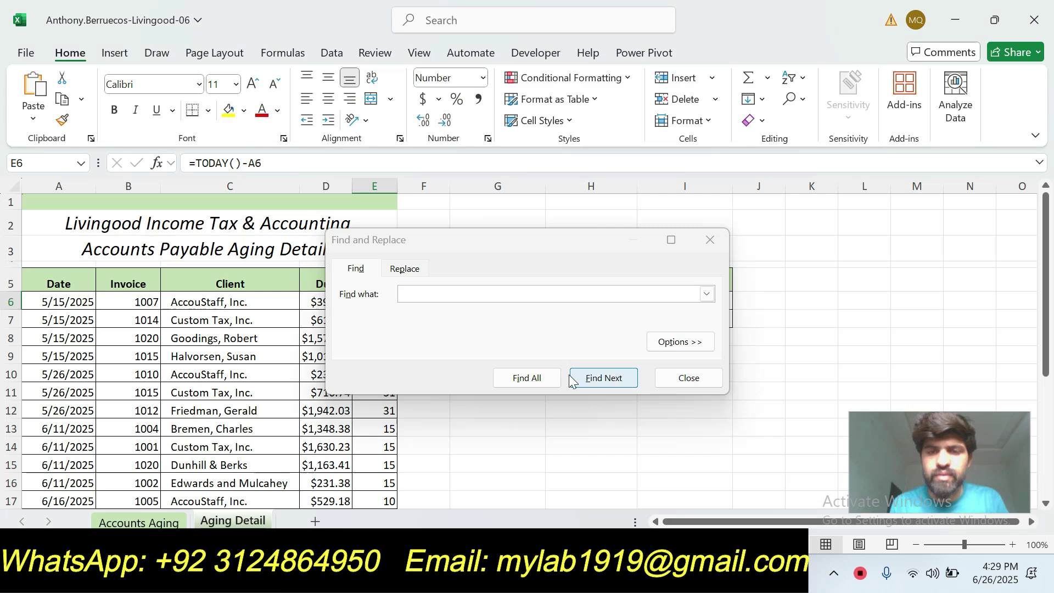
- Enter accoustaff as the search text and AccounStaff as the replacement
click(490, 295)
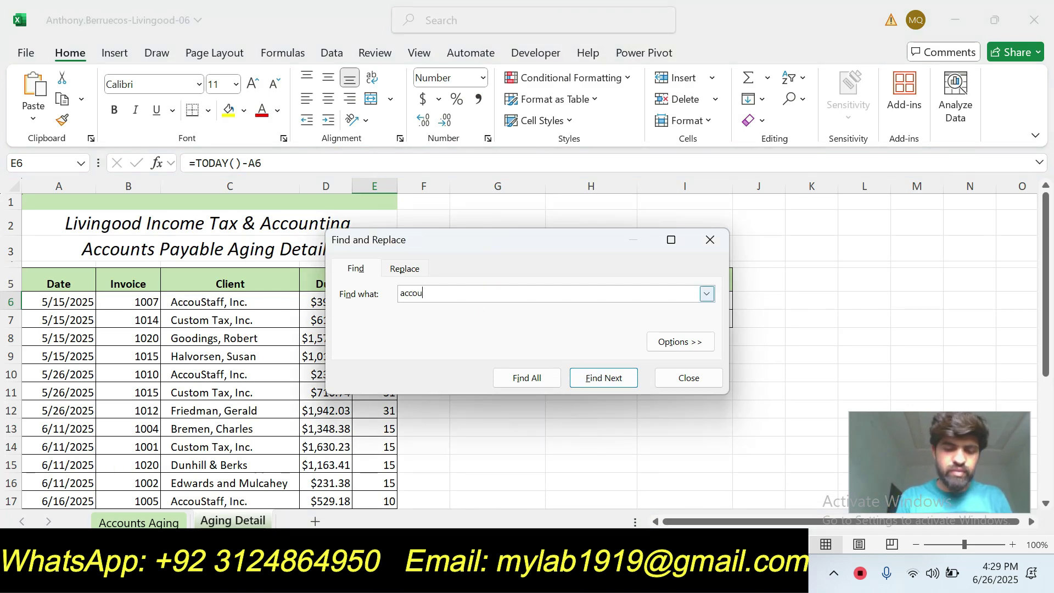
text(ff)
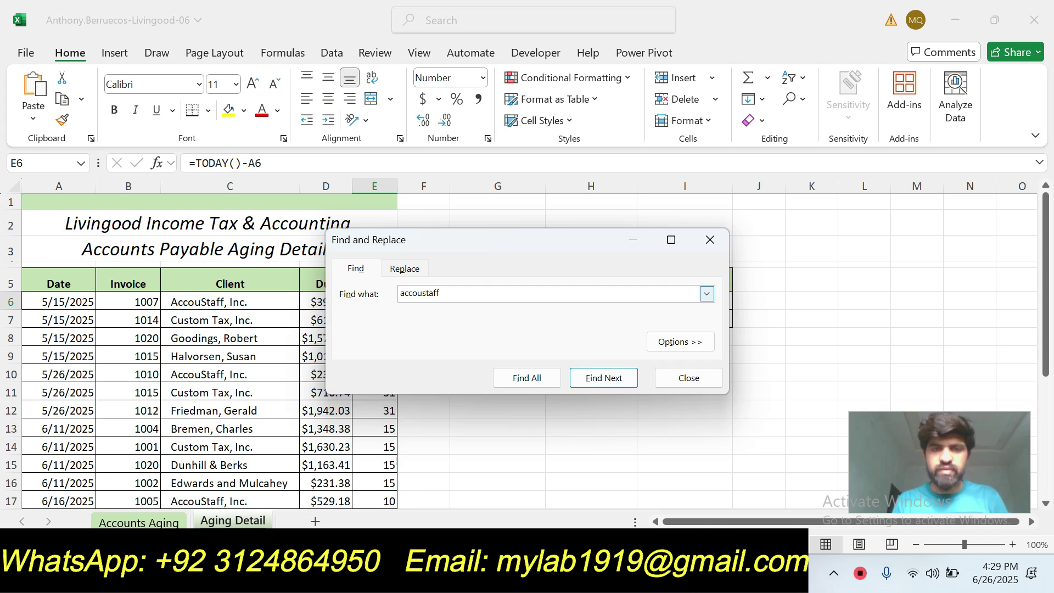
click(410, 269)
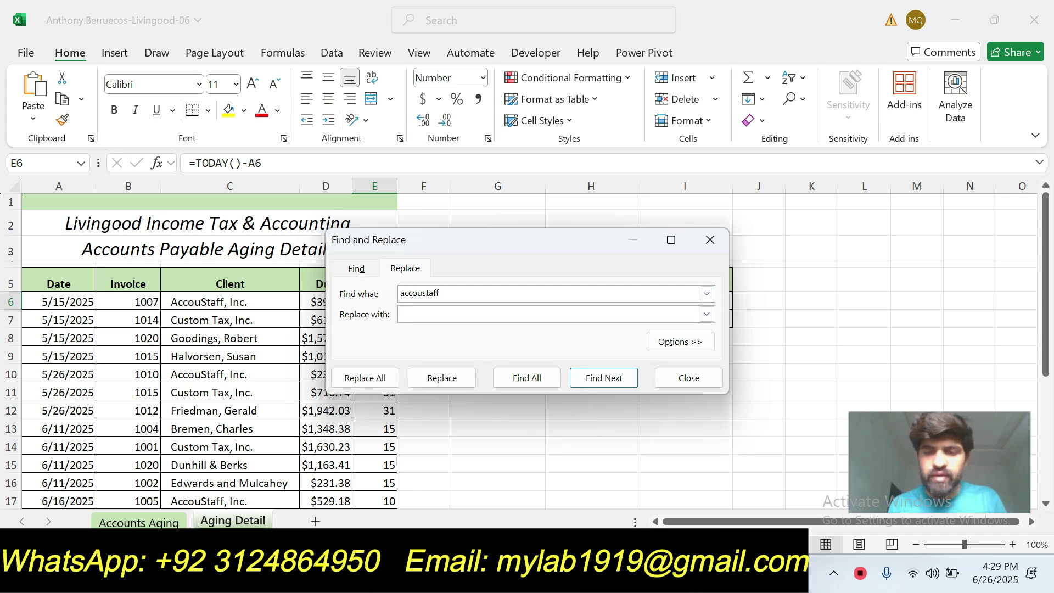
key(alt+Tab)
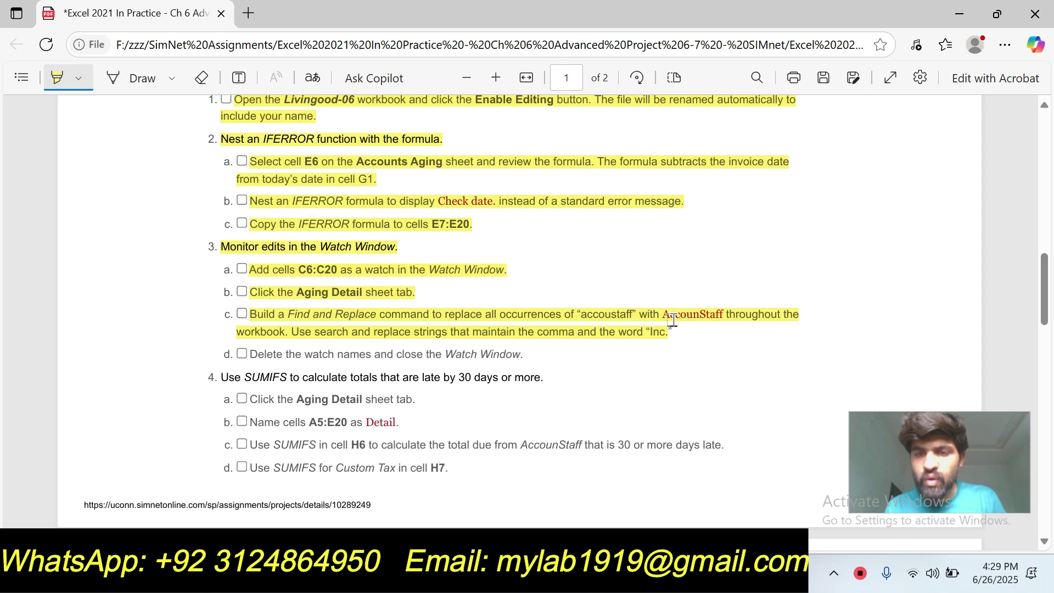
key(alt+Tab)
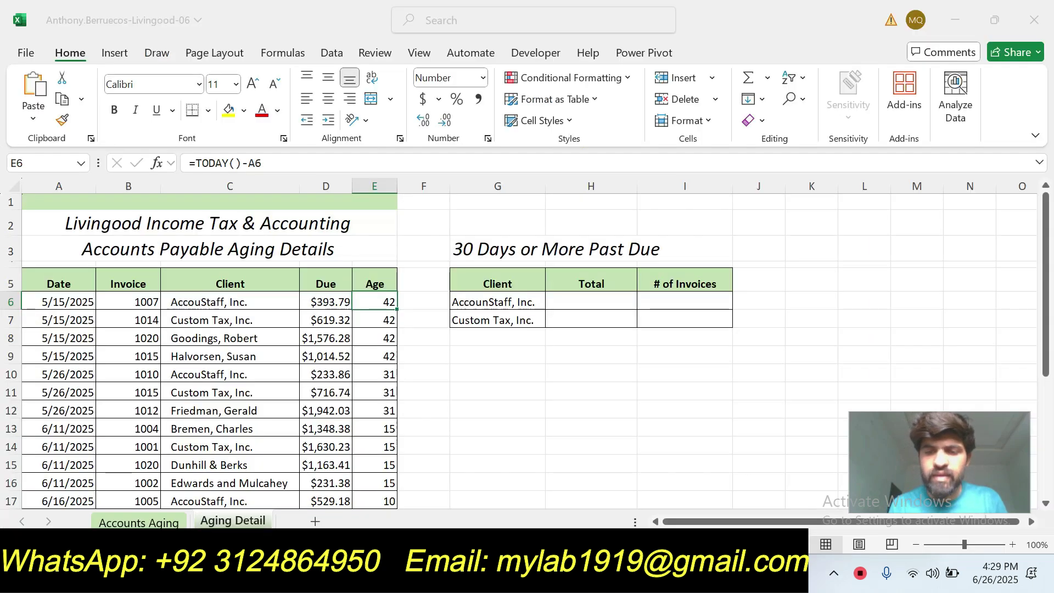
click(494, 314)
text(A)
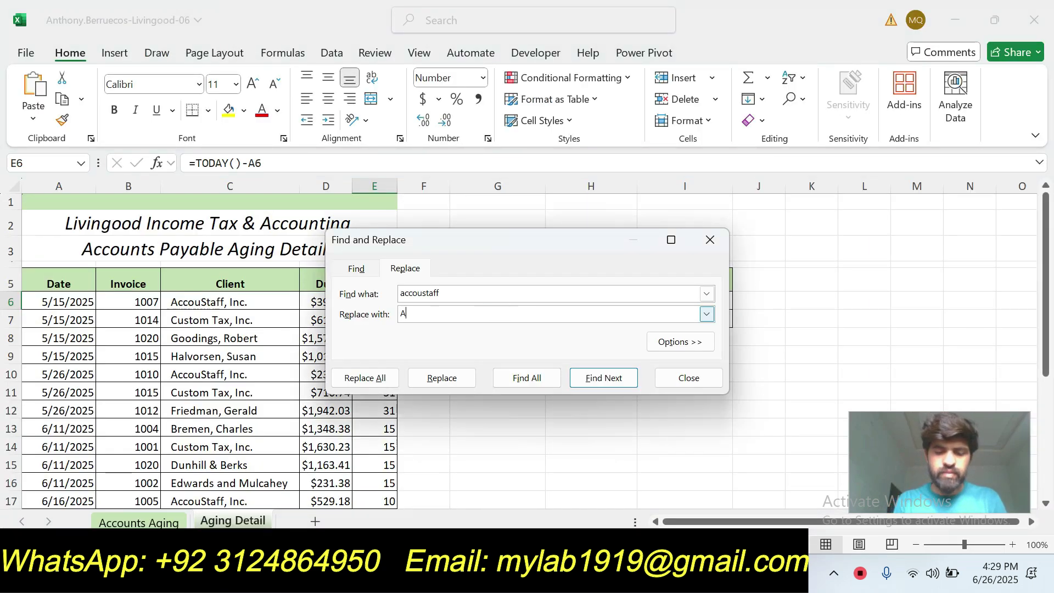
text(ccounStaff)
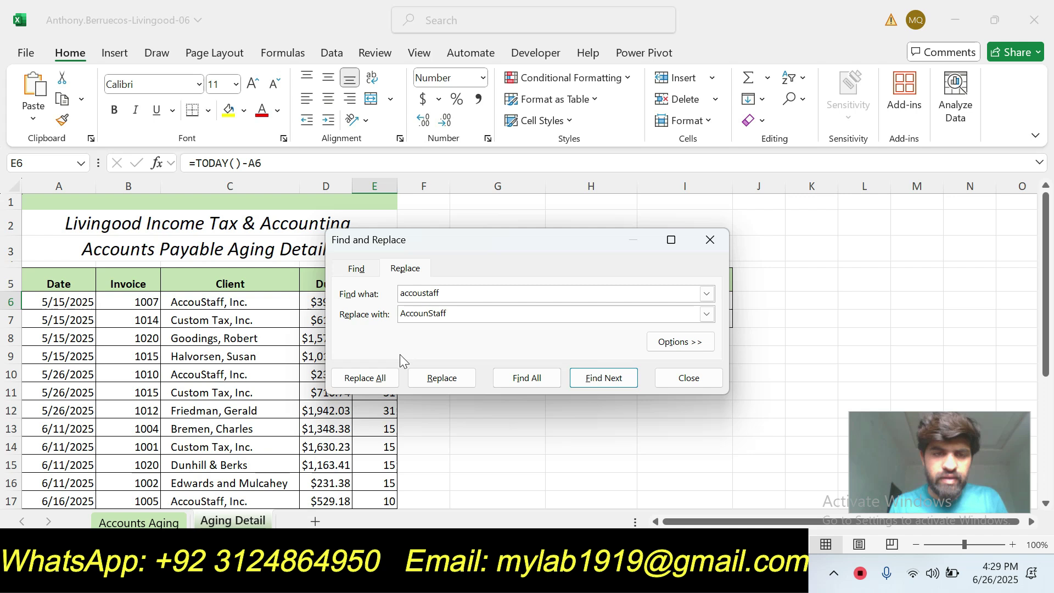
- Replace all 4 occurrences and close the Find and Replace dialog
click(383, 385)
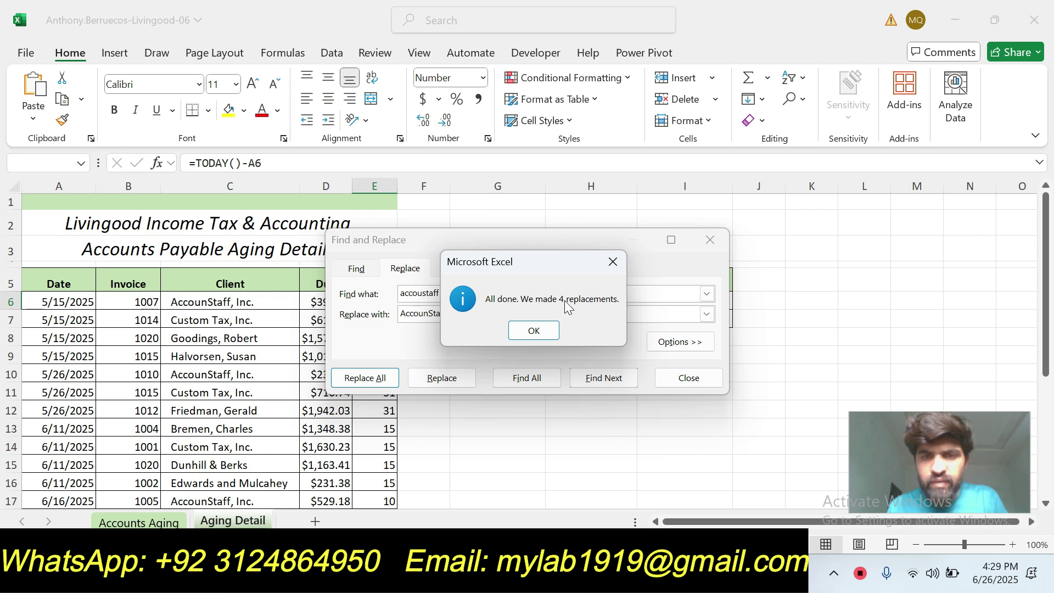
click(531, 329)
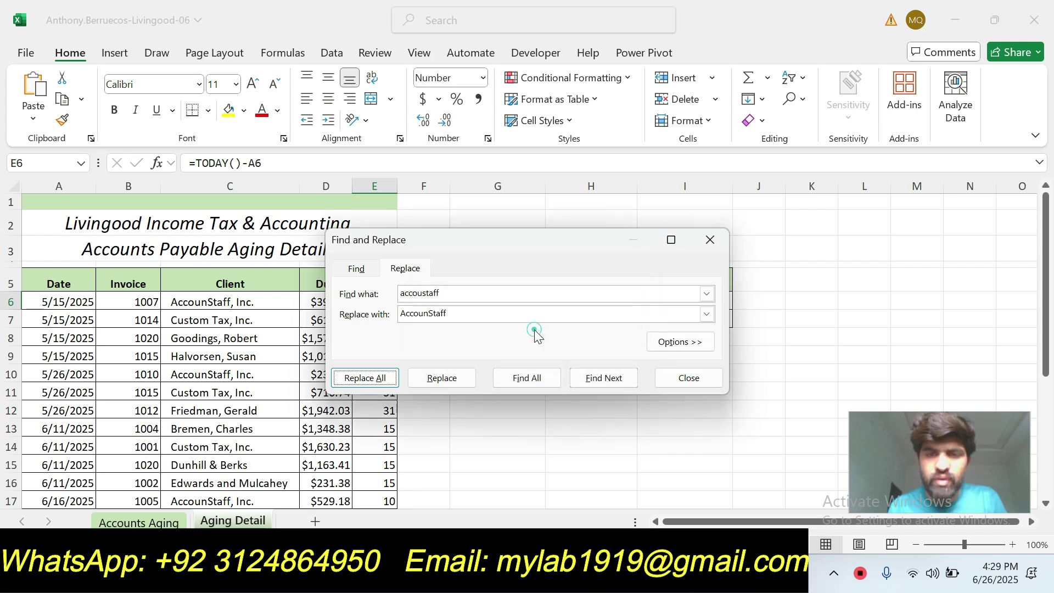
click(685, 380)
key(alt+Tab)
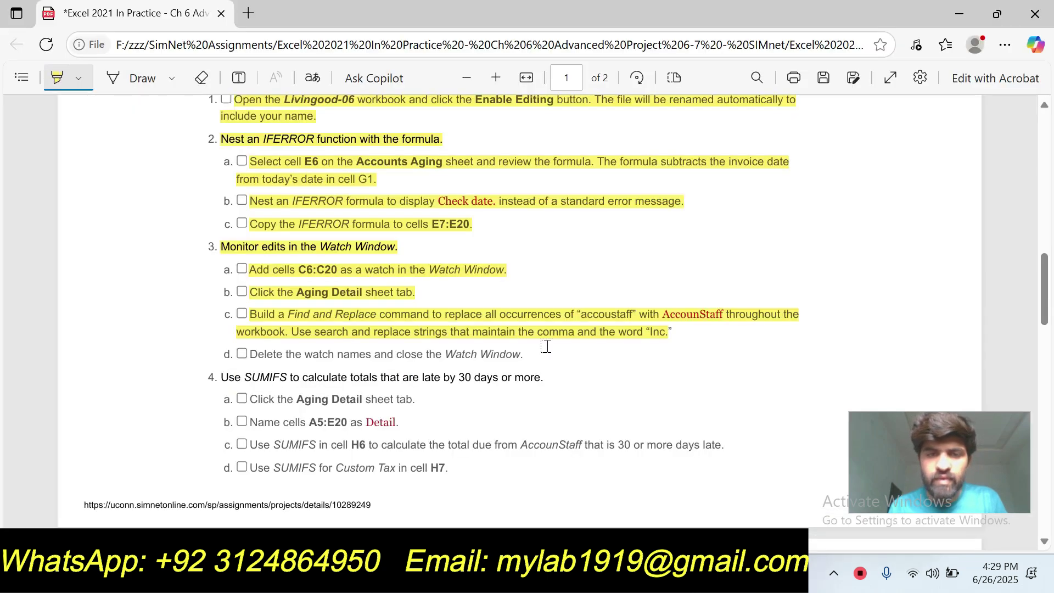
- Highlight sub-step 3d, then open and enlarge the Watch Window
drag(252, 355, 522, 353)
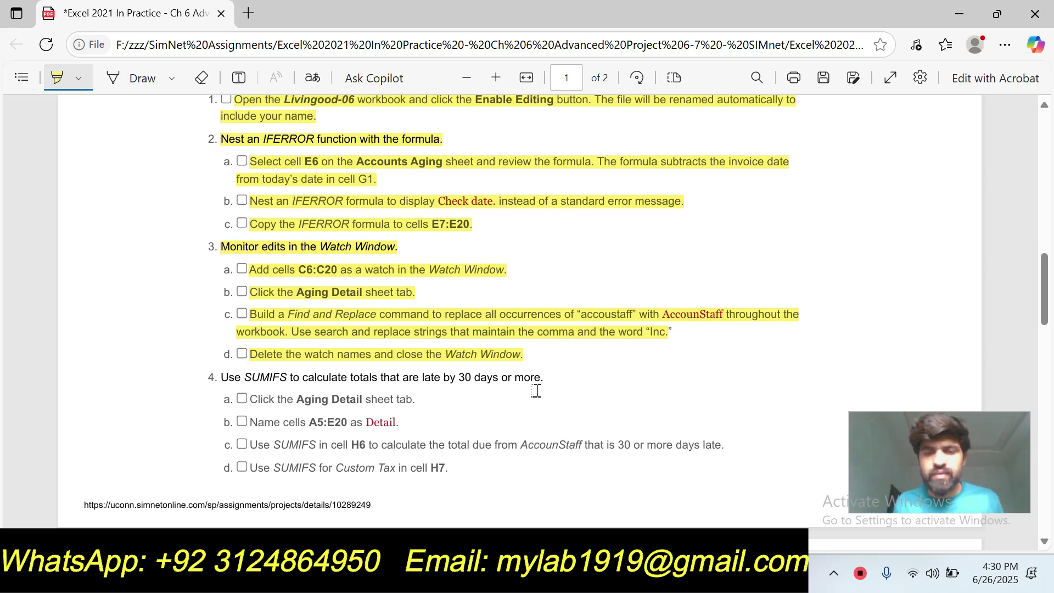
key(alt+Tab)
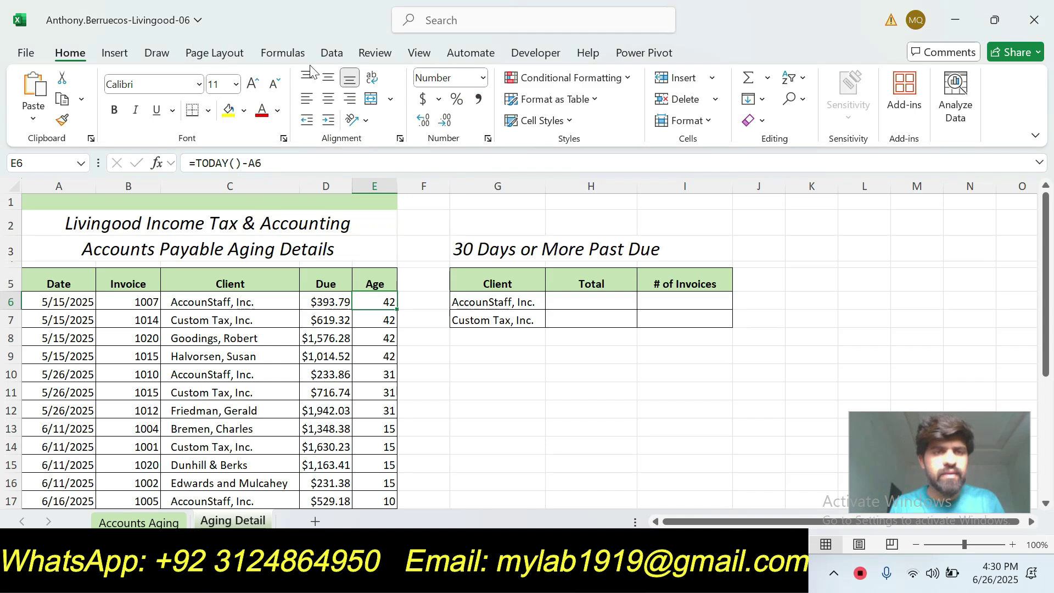
click(289, 60)
click(901, 107)
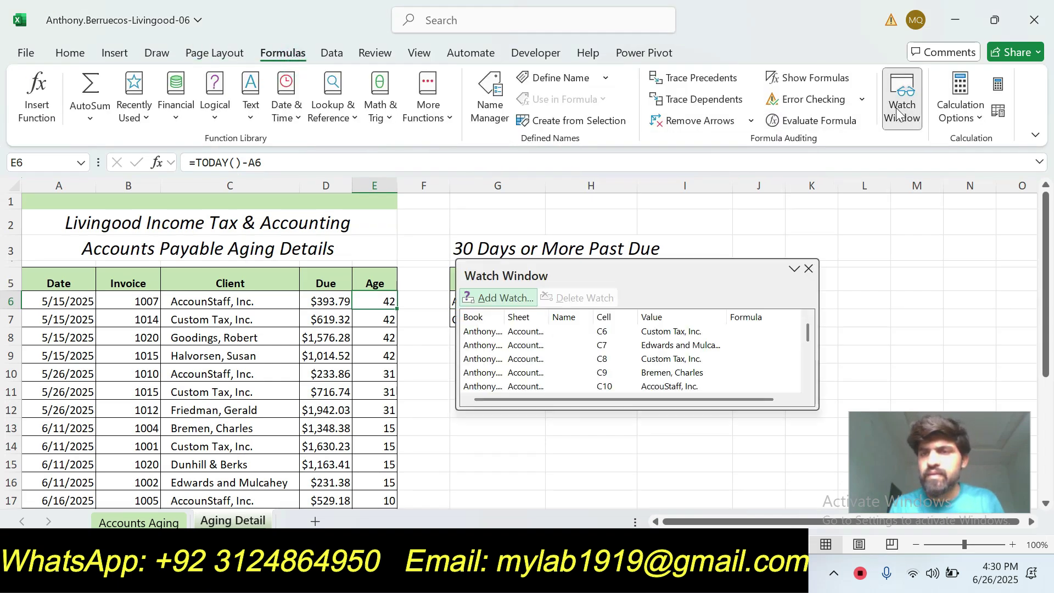
drag(641, 270, 563, 265)
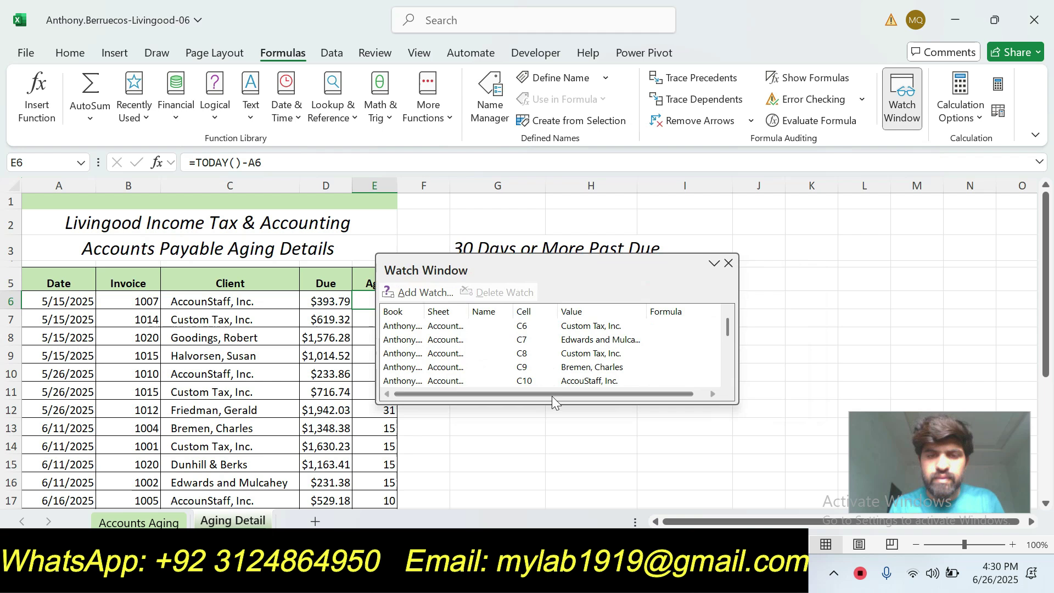
drag(557, 405, 558, 460)
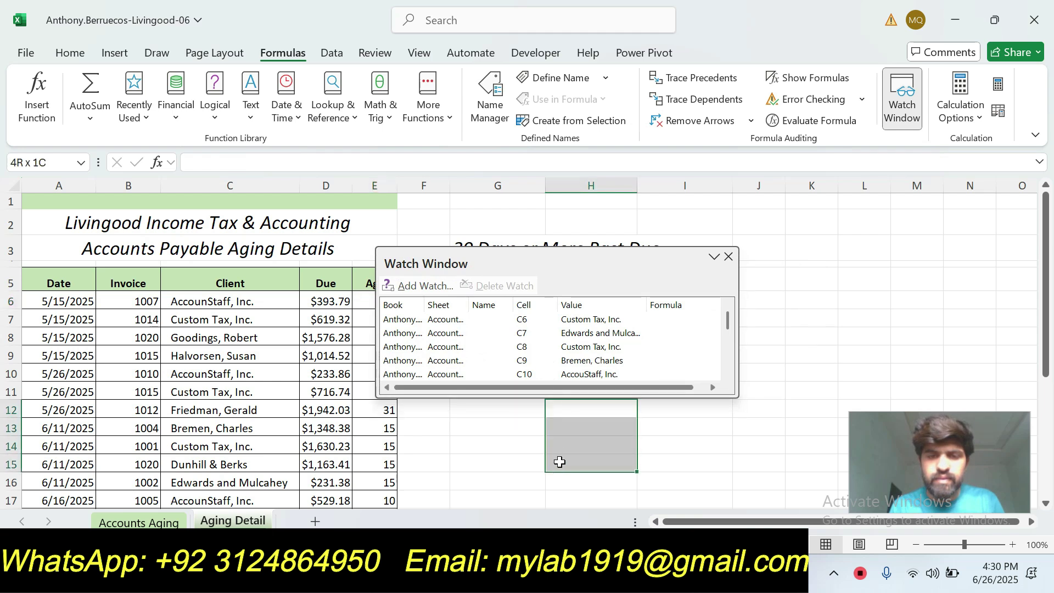
drag(553, 394, 553, 493)
- Delete the watches on C6 through C20 and close the Watch Window
click(520, 320)
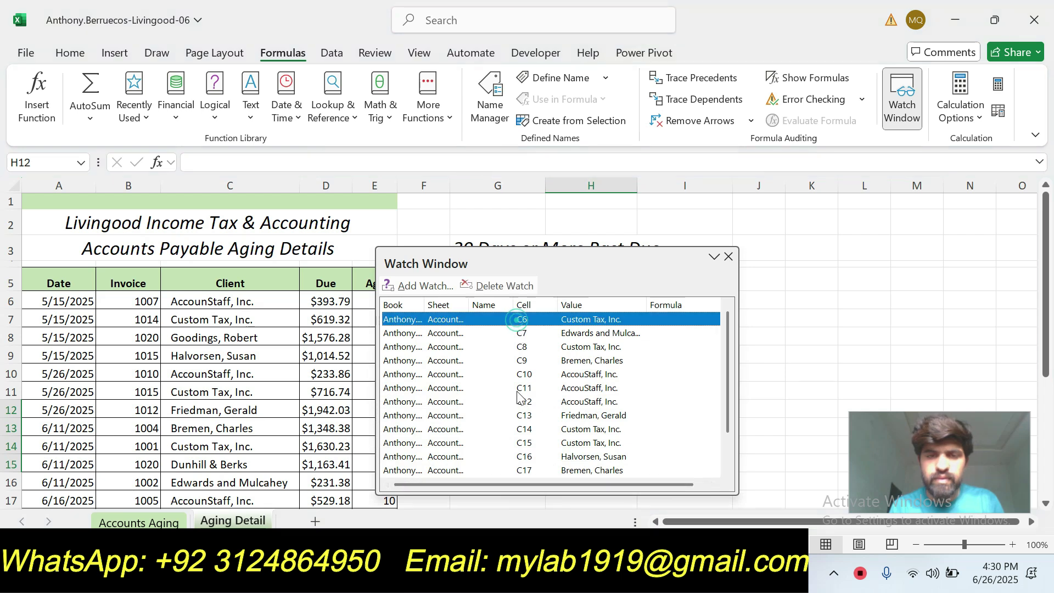
shift+click(519, 459)
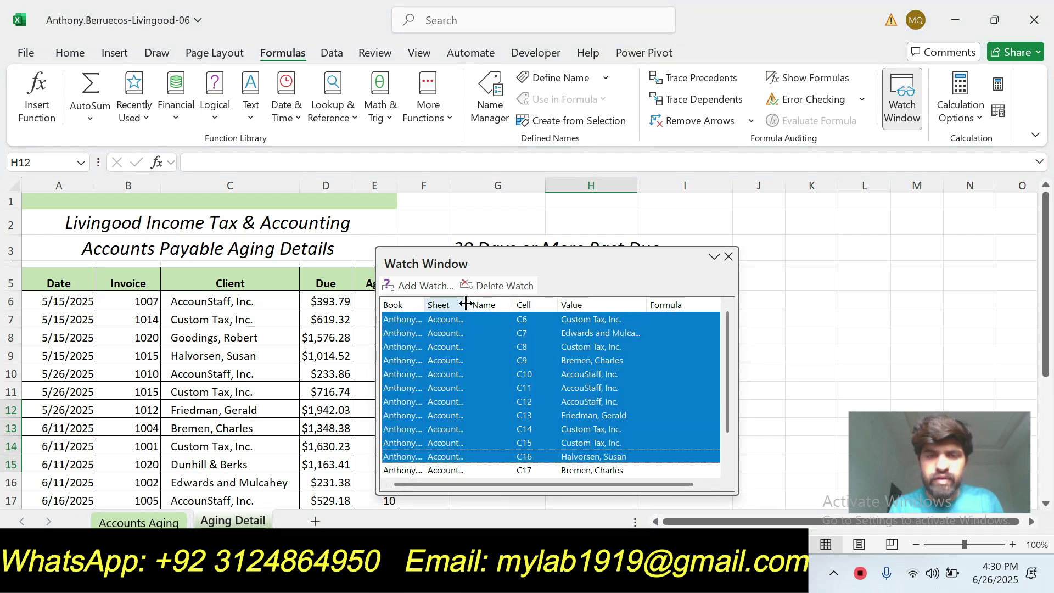
click(490, 286)
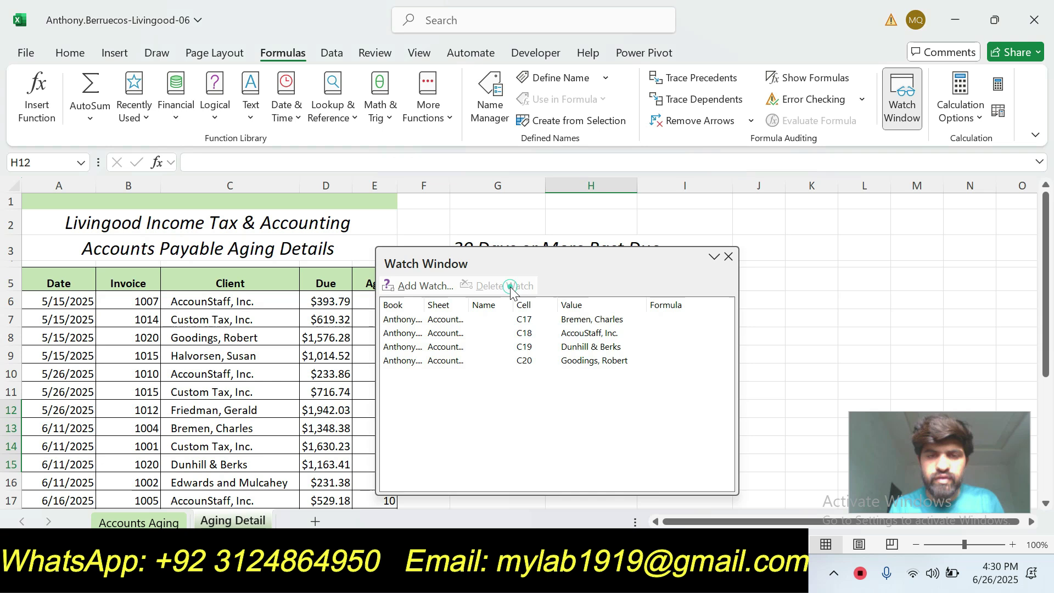
click(518, 324)
shift+click(517, 361)
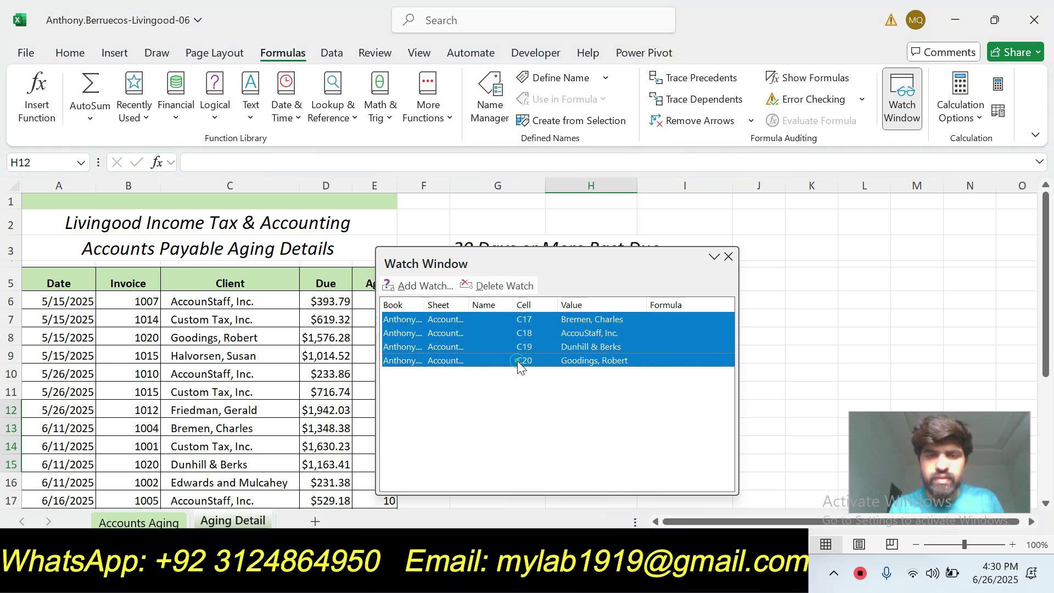
click(496, 286)
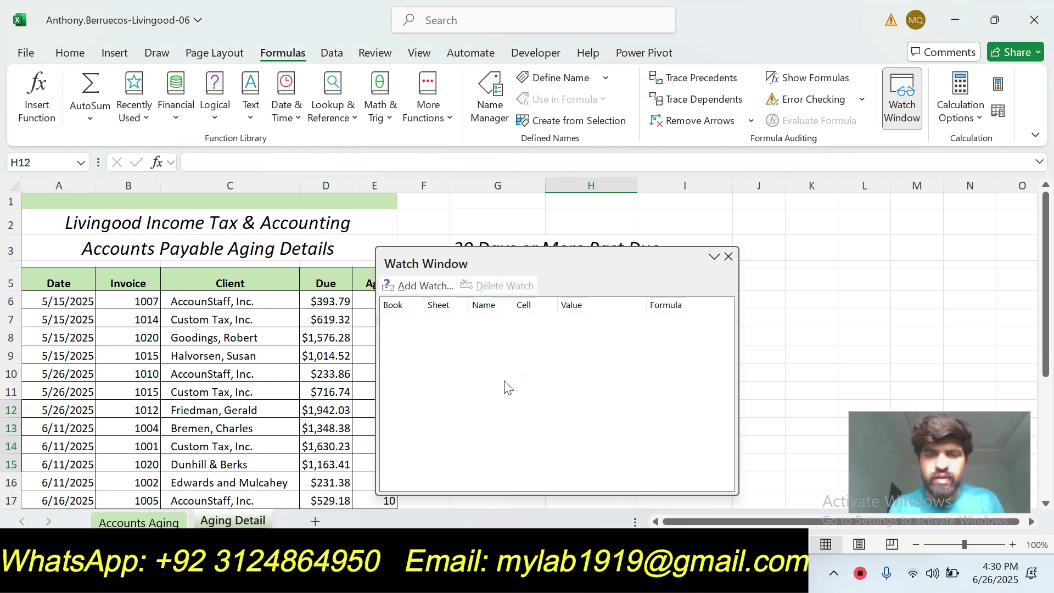
click(732, 259)
- Switch back to the instructions PDF in Edge and scroll up to the start of page 1
key(alt+Tab)
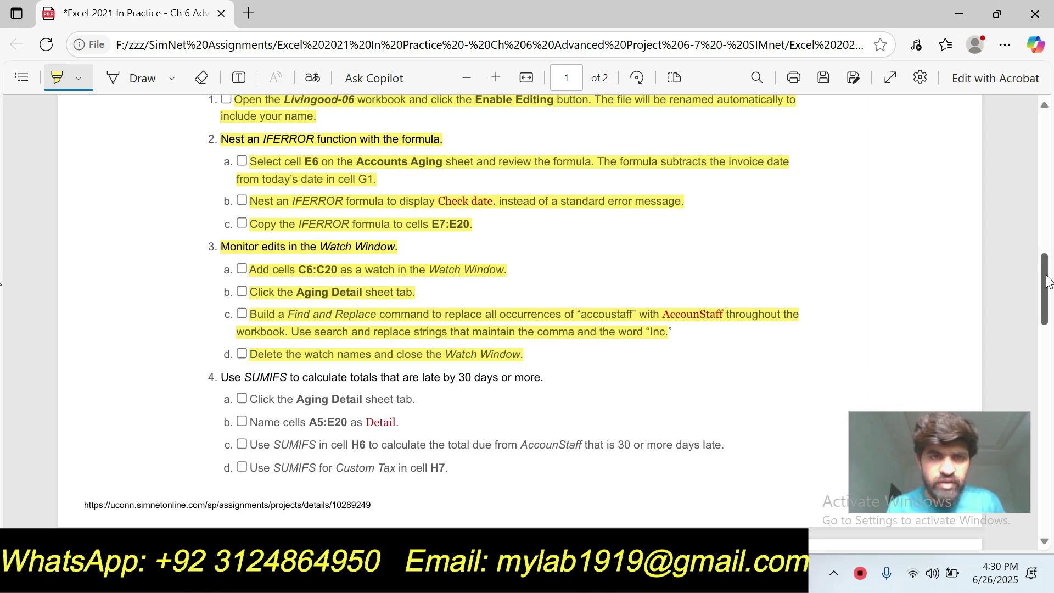
drag(1046, 282, 1042, 91)
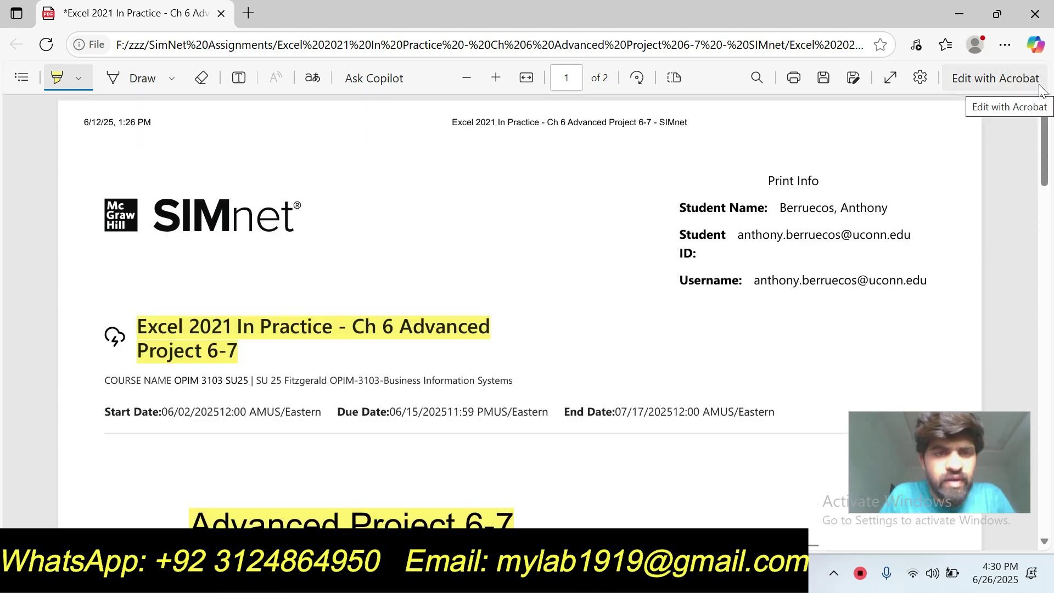